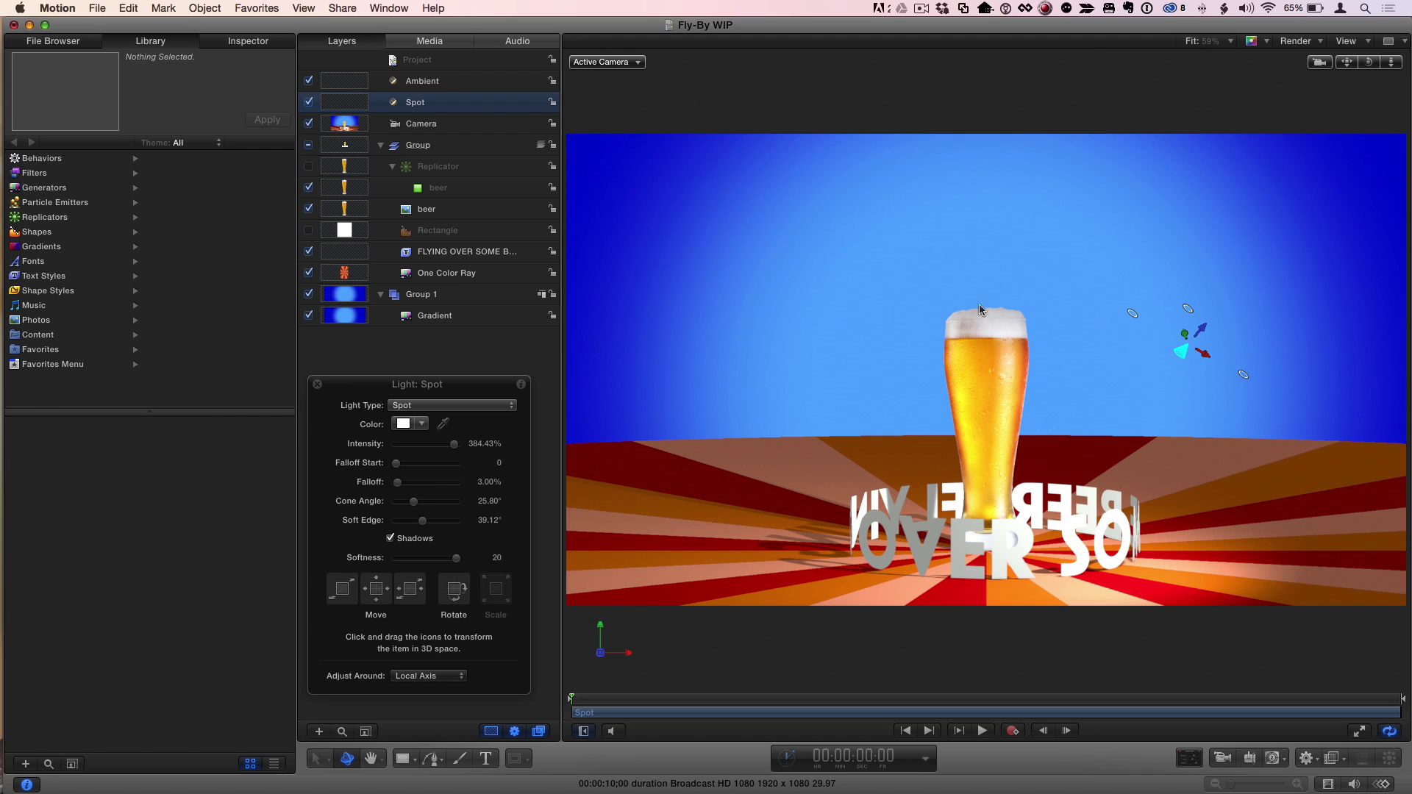
# Select the Ambient light to show its settings.
pyautogui.click(437, 82)
pyautogui.click(309, 82)
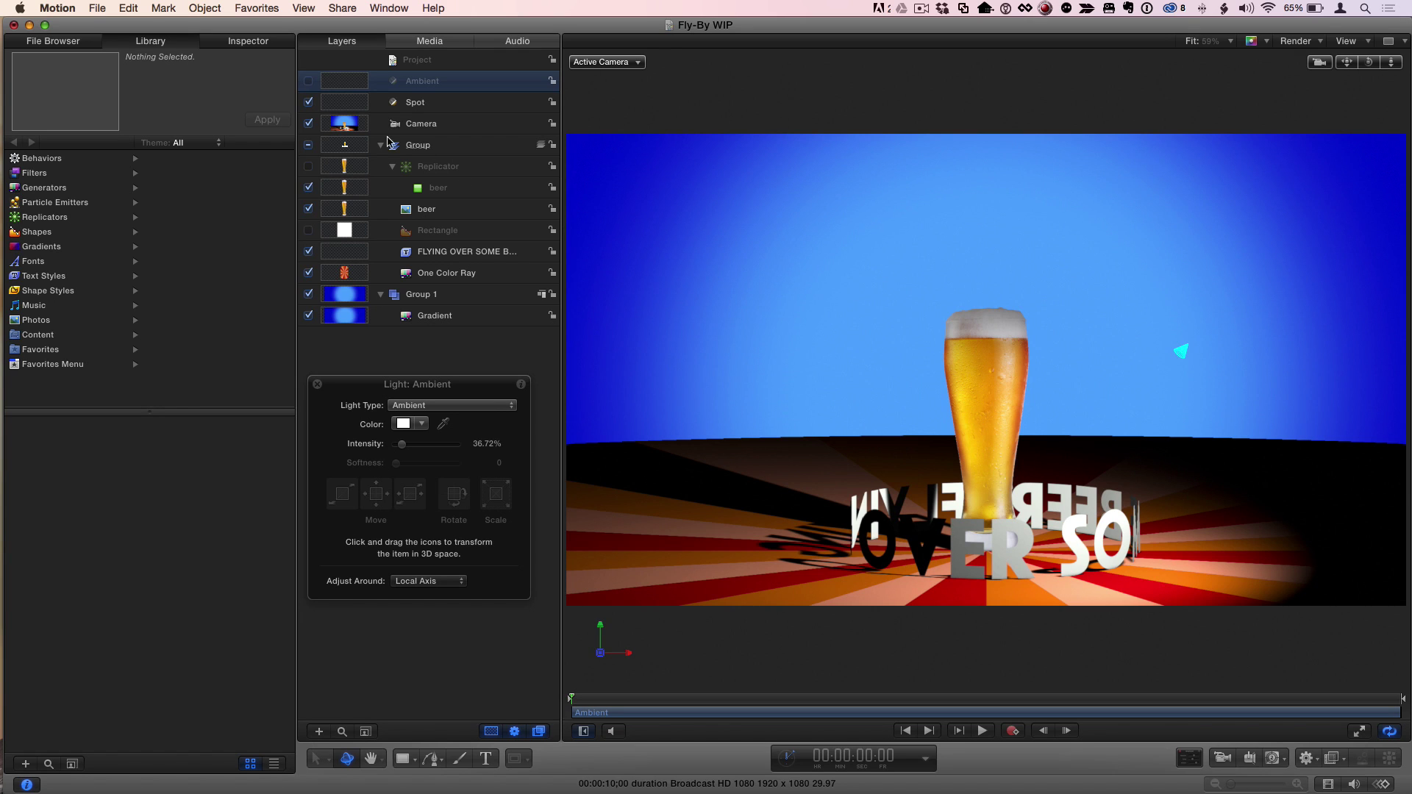
pyautogui.click(430, 103)
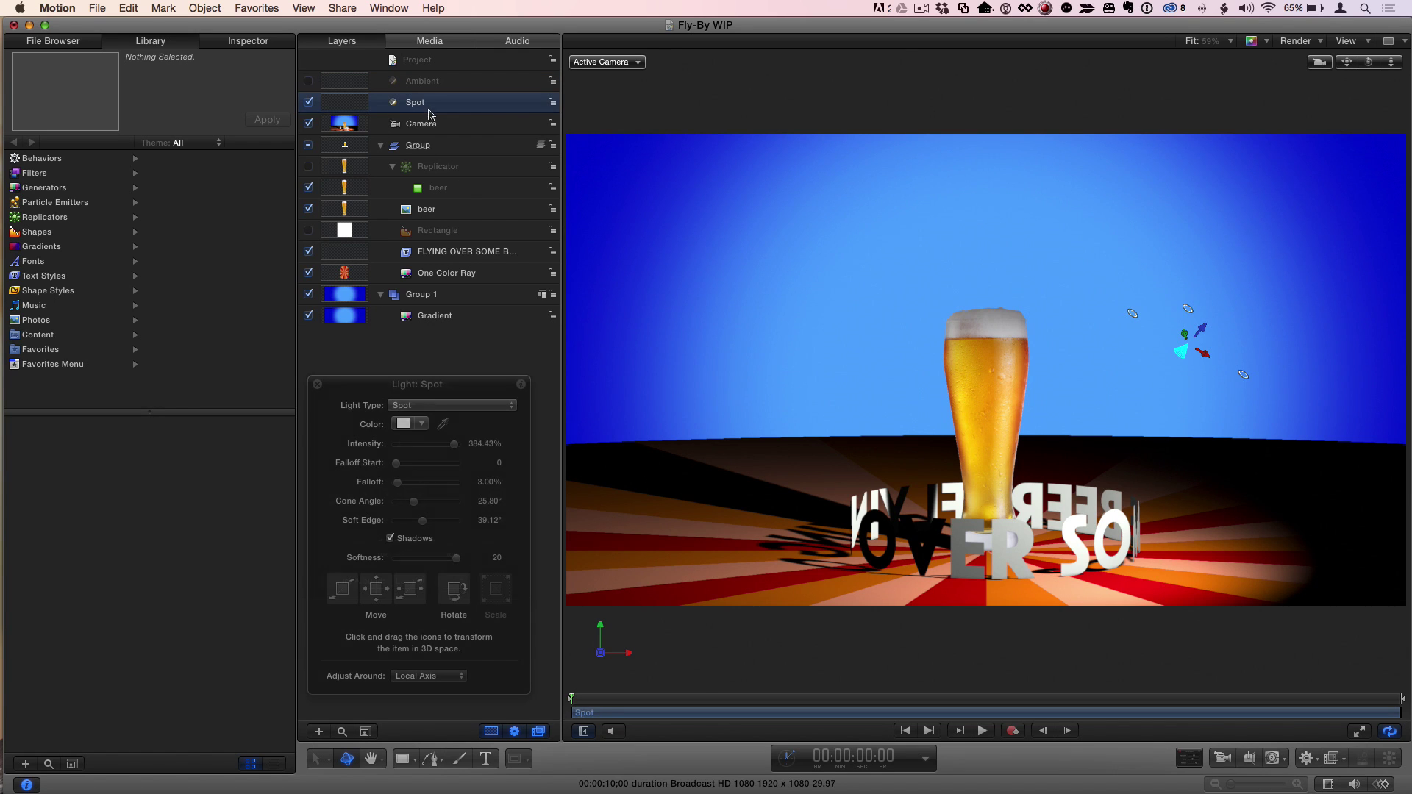
pyautogui.click(390, 539)
pyautogui.click(390, 539)
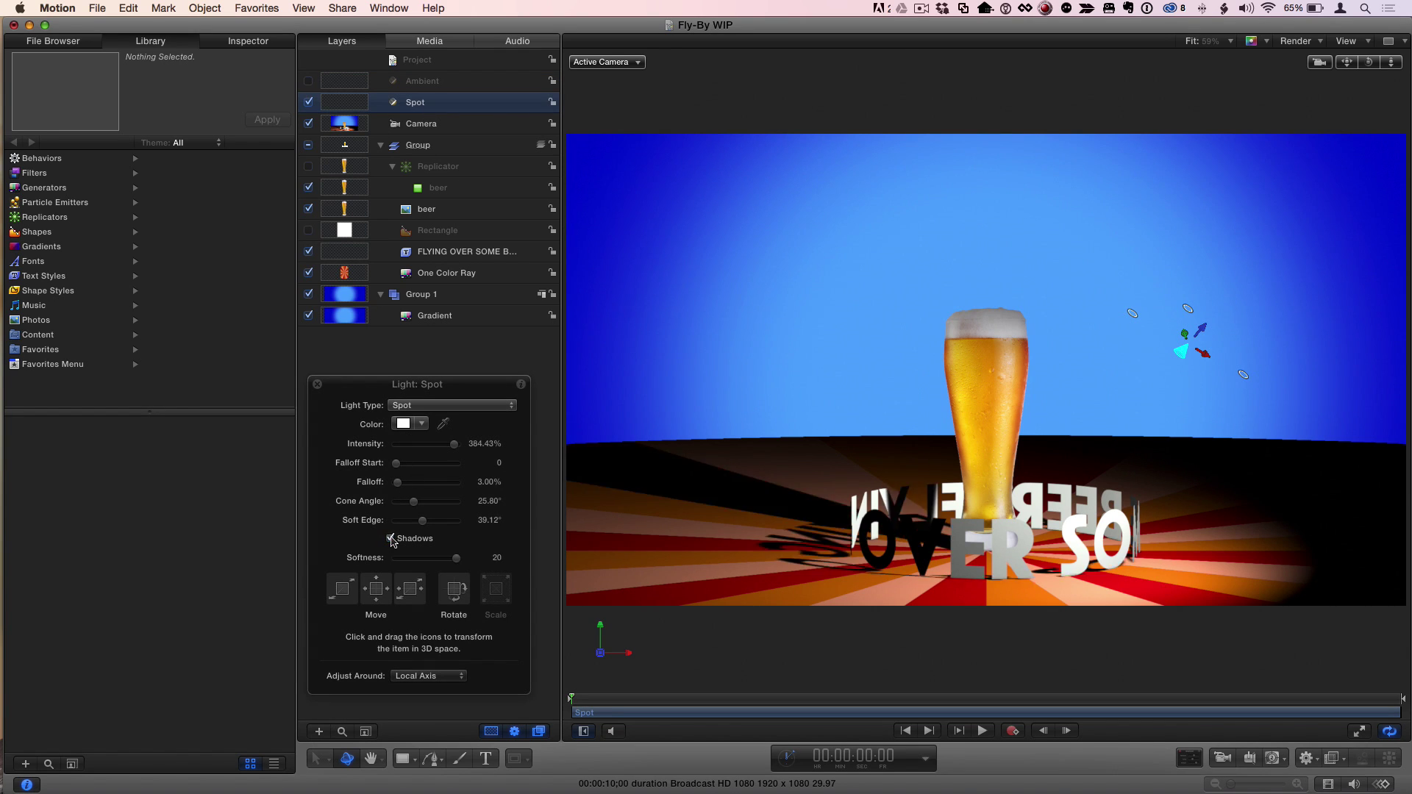
pyautogui.click(416, 82)
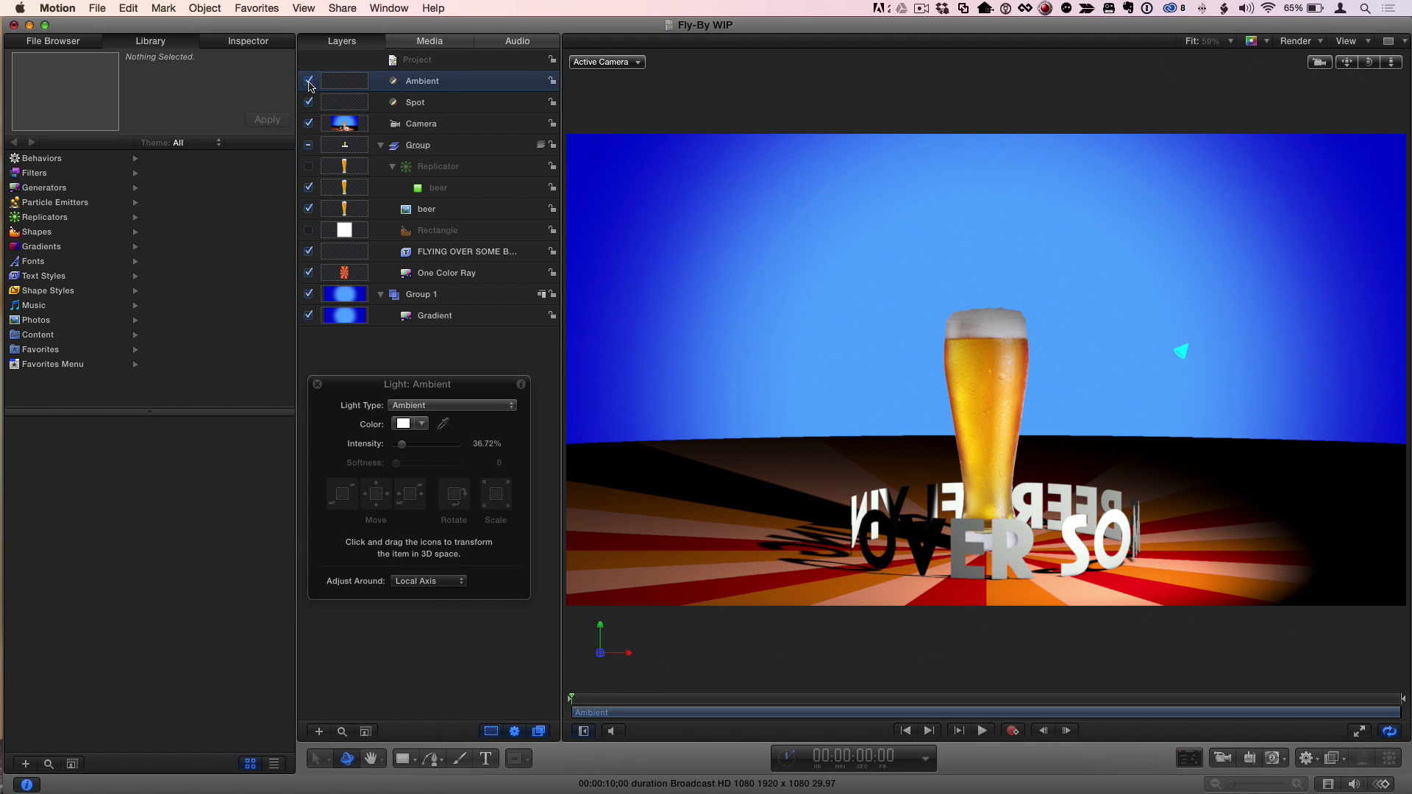
pyautogui.click(601, 631)
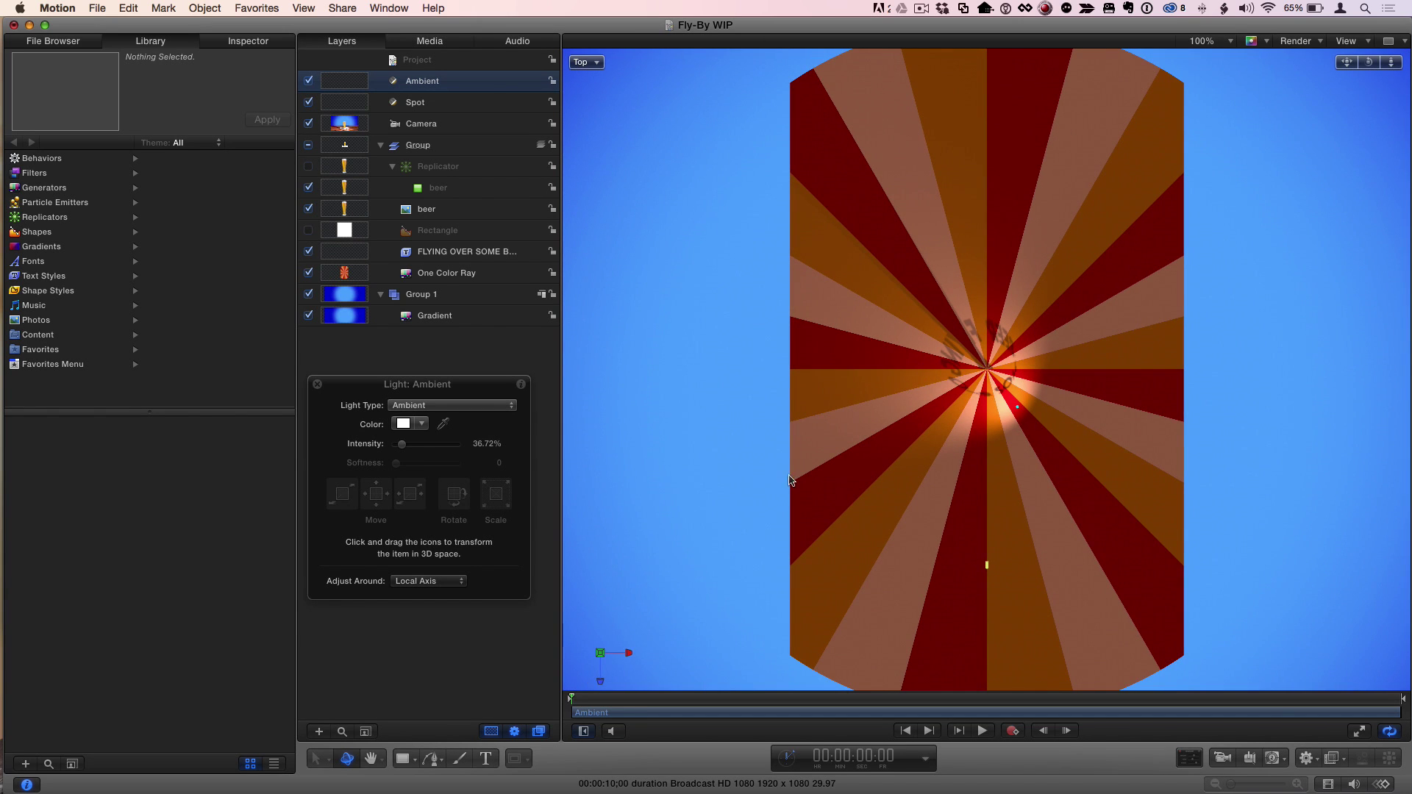
# Switch the viewer to a free perspective view from above, select the Camera, and open the Library.
pyautogui.click(625, 654)
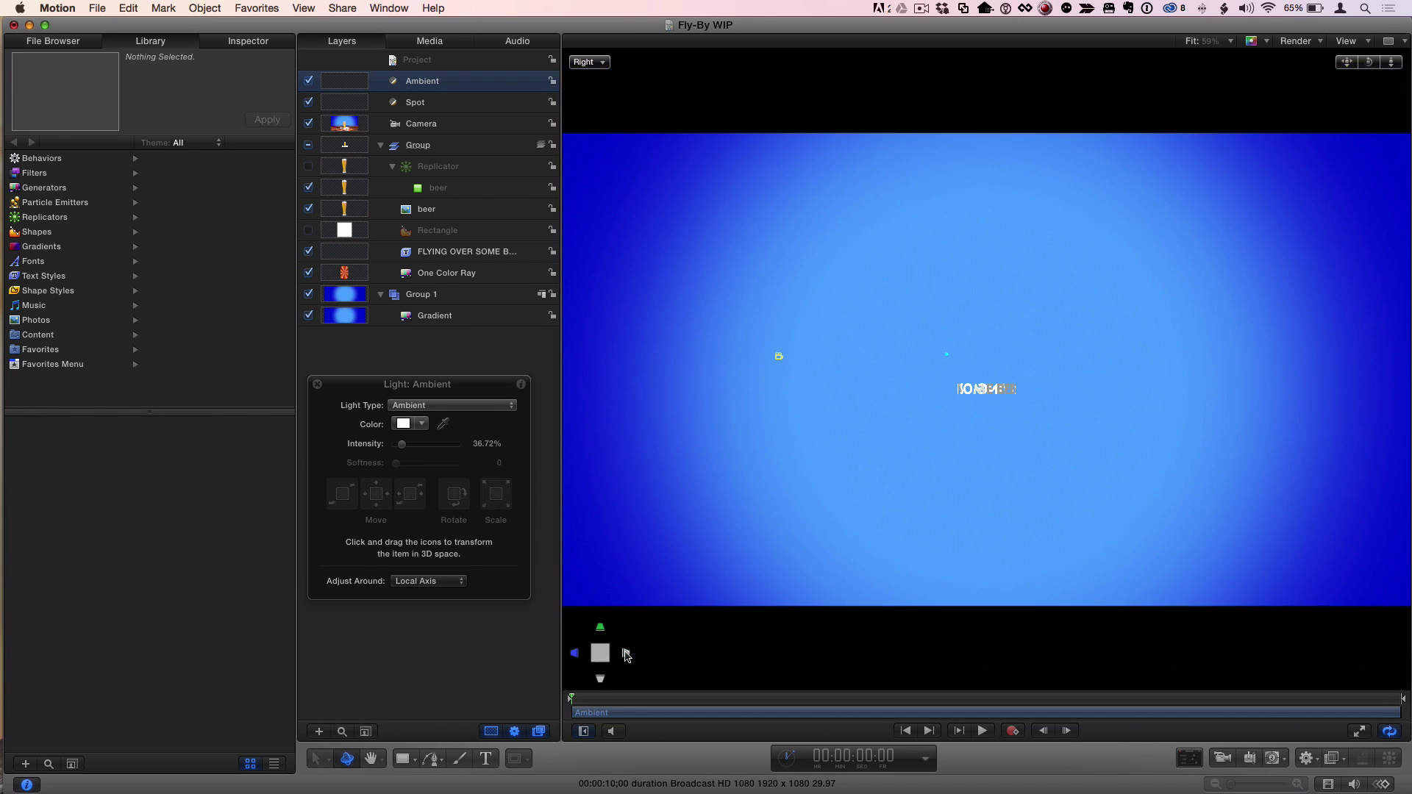
pyautogui.moveTo(601, 641)
pyautogui.click(607, 652)
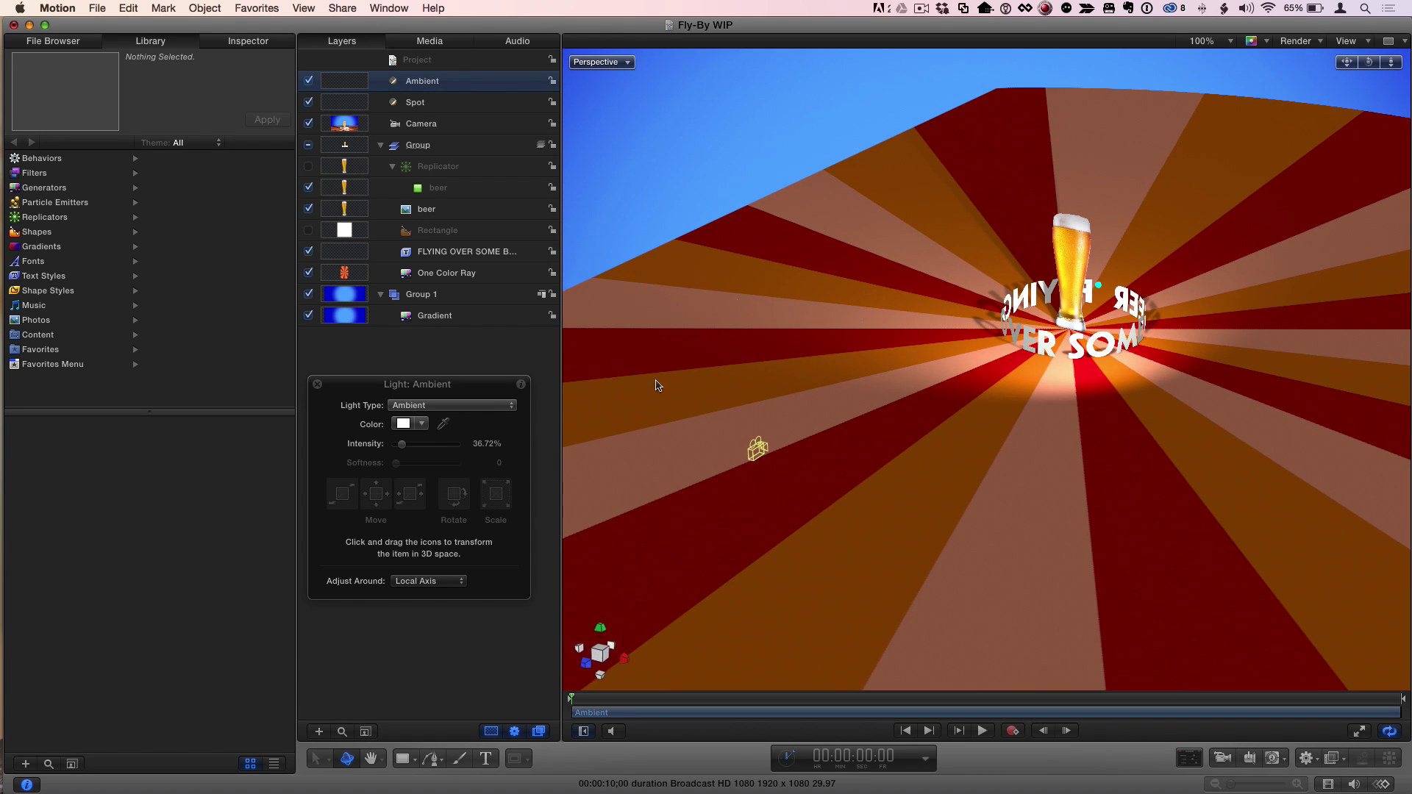
pyautogui.click(441, 124)
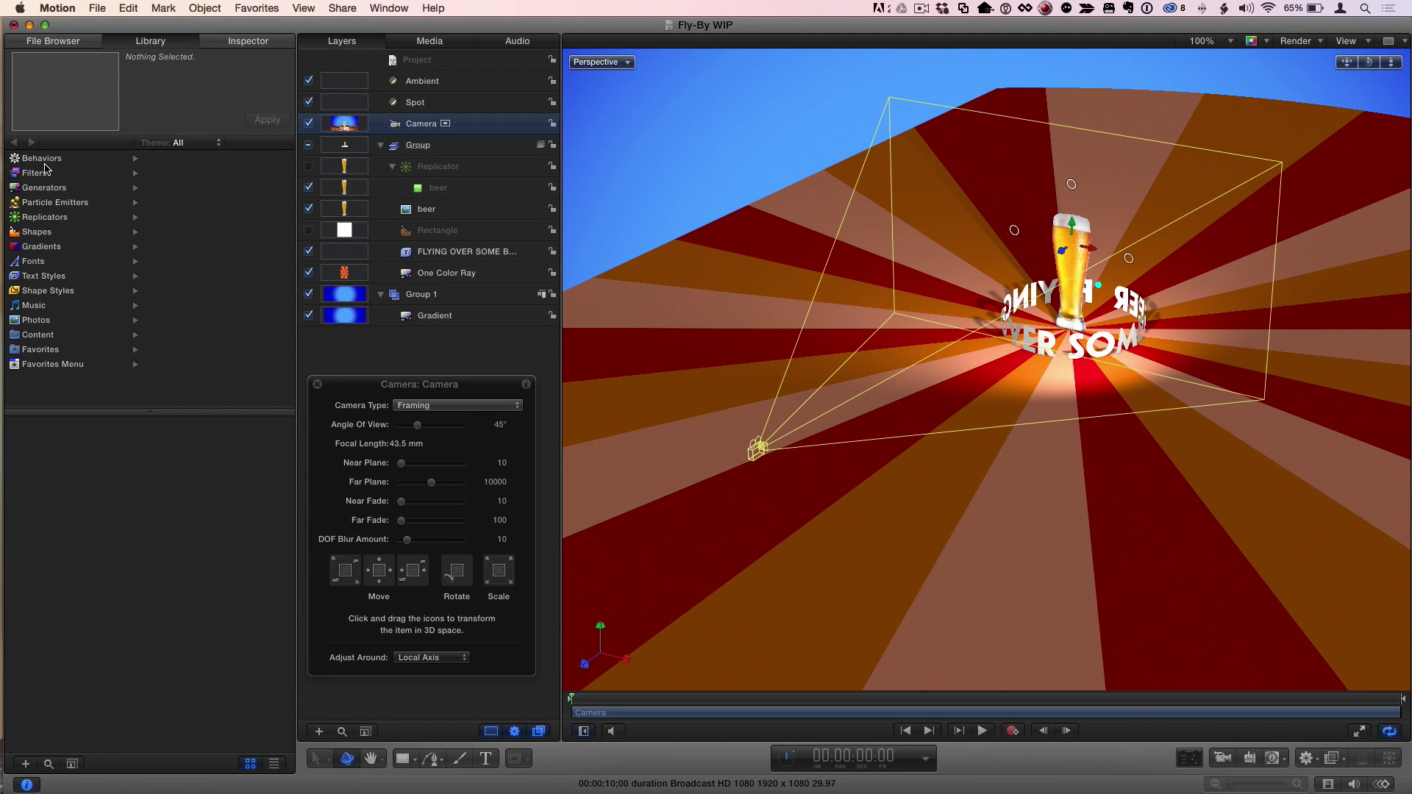
pyautogui.click(41, 159)
# Filter the Library to Camera behaviours, preview Sweep, and add Zoom Layer to the camera.
pyautogui.click(190, 204)
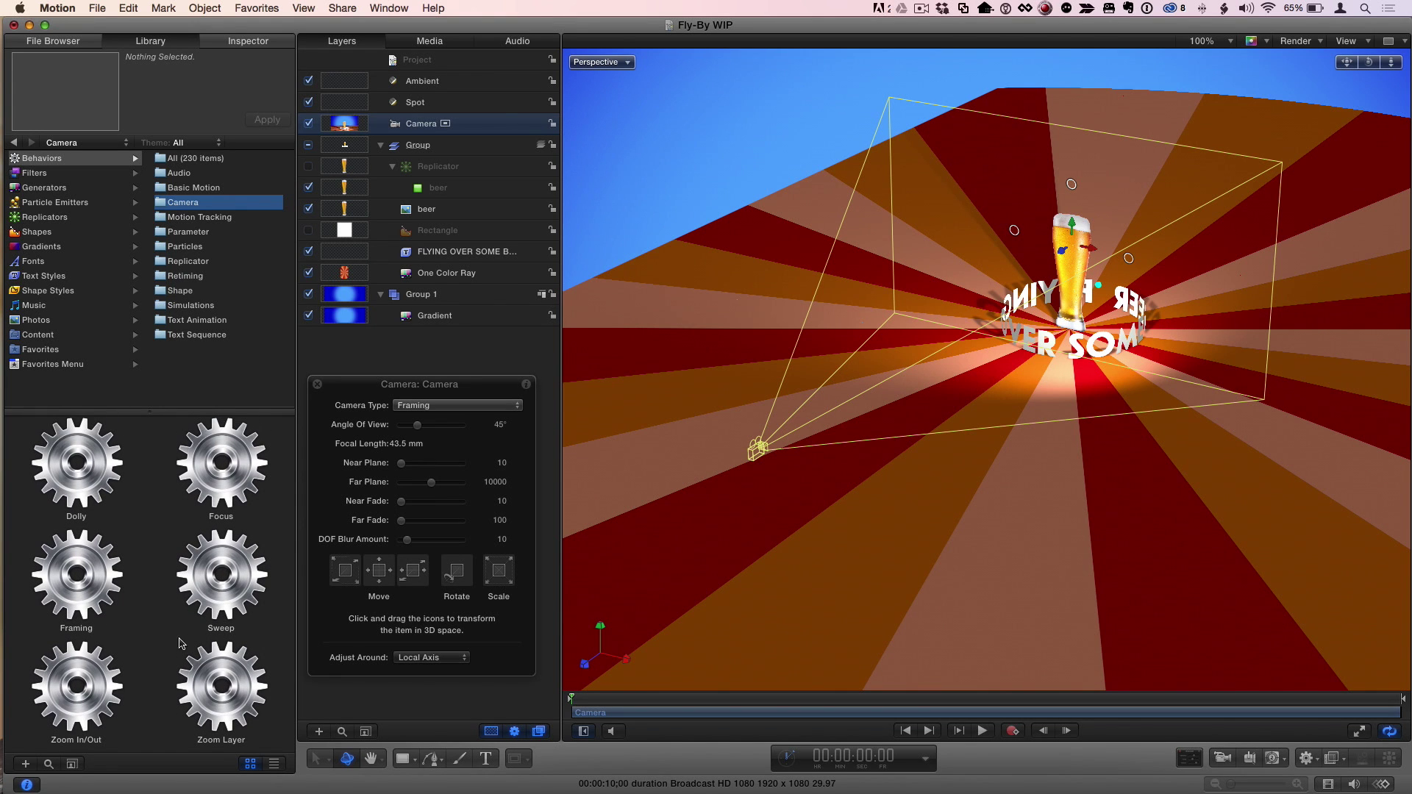
pyautogui.click(230, 601)
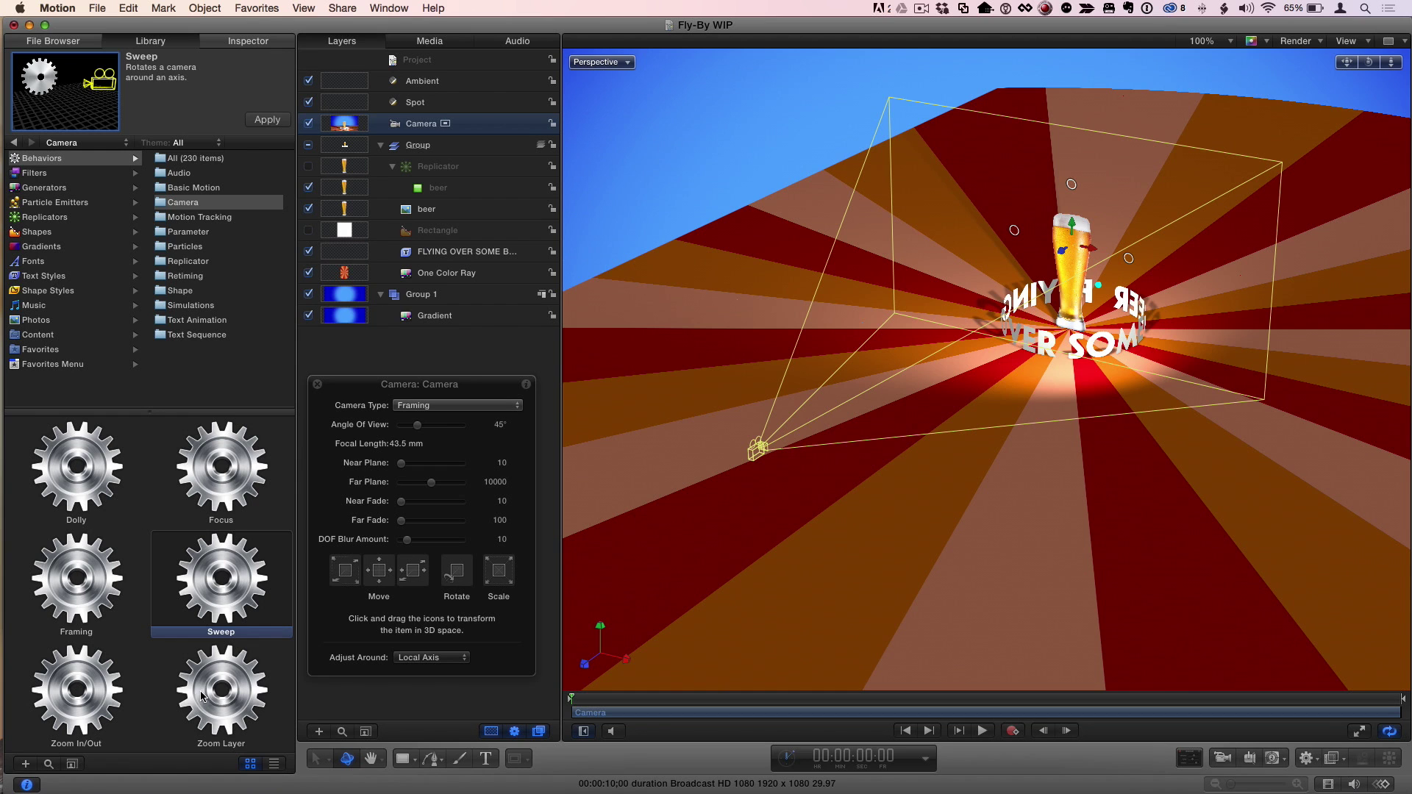
pyautogui.moveTo(214, 693); pyautogui.dragTo(409, 127)
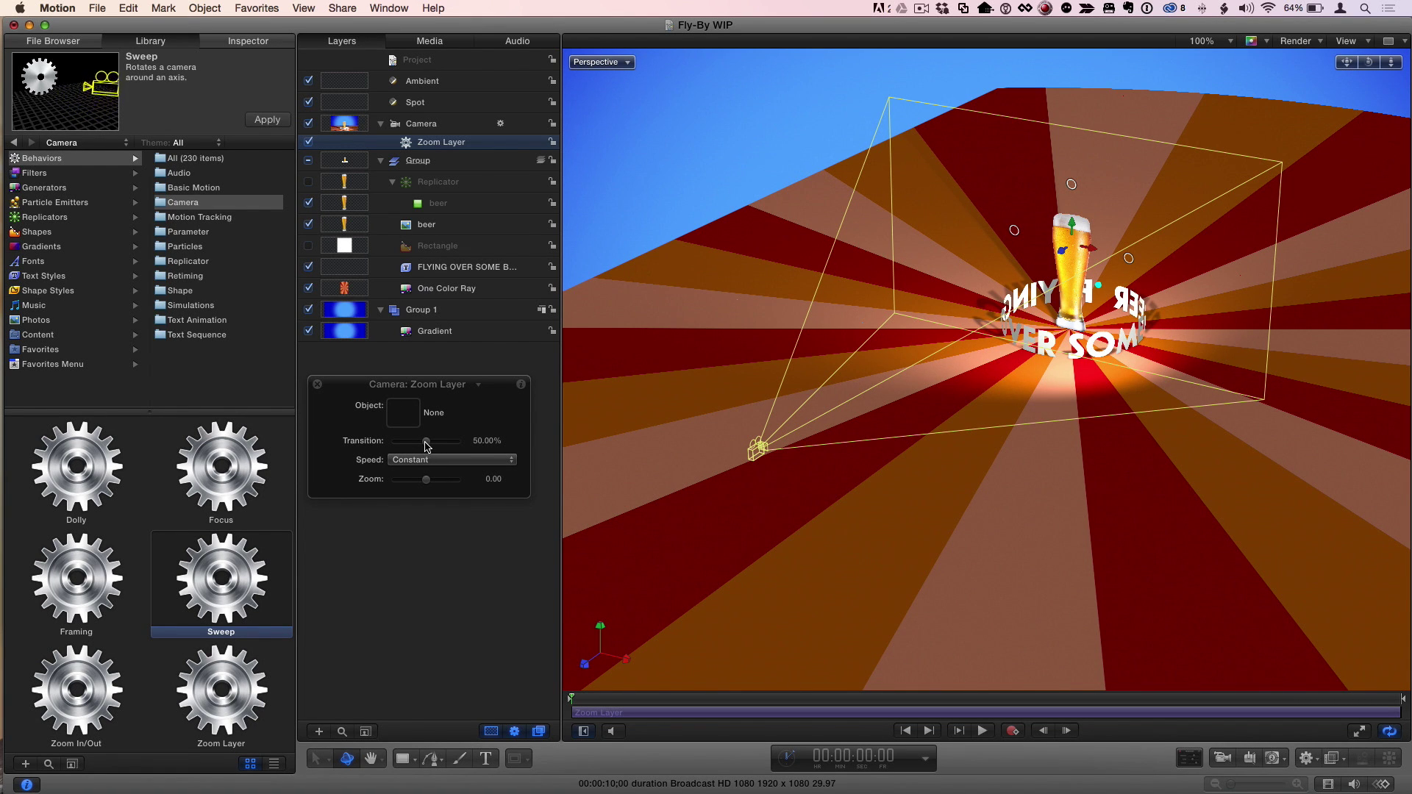
# Give Zoom Layer 100% transition and Ease Both speed, ending it and the play range at 3 seconds.
pyautogui.moveTo(426, 441); pyautogui.dragTo(504, 444)
pyautogui.click(450, 466)
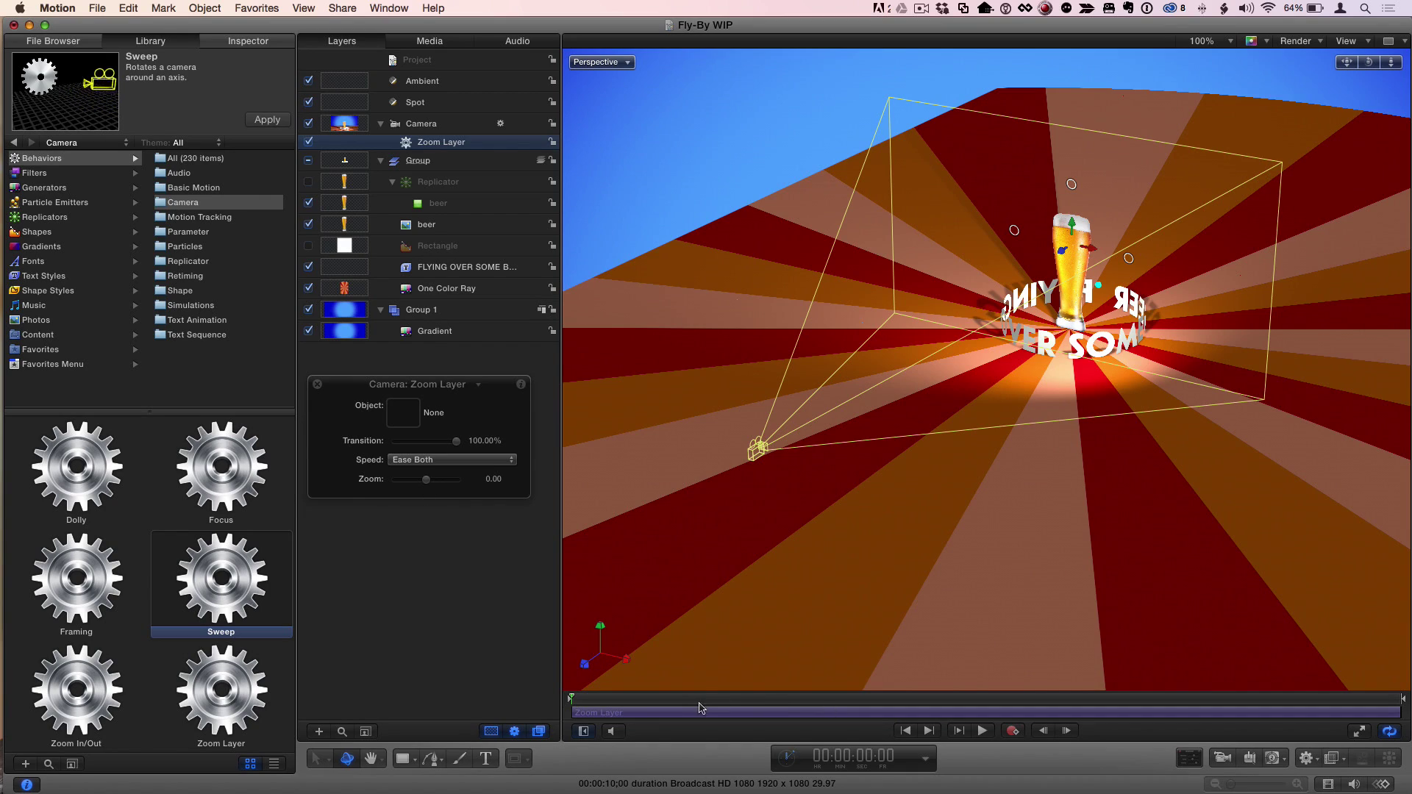
pyautogui.click(809, 702)
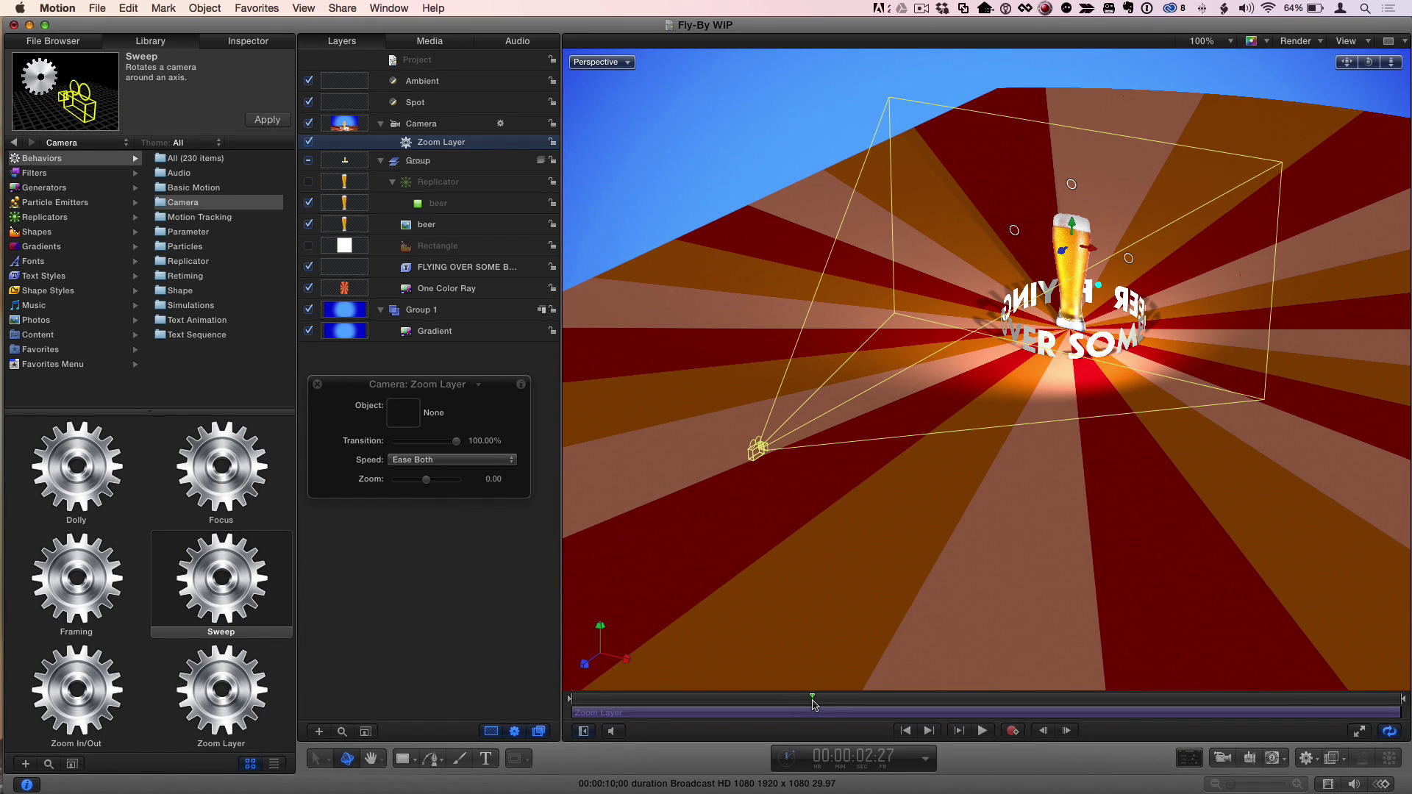
pyautogui.press('o')
pyautogui.moveTo(814, 705); pyautogui.dragTo(821, 702)
pyautogui.press('super+alt+o')
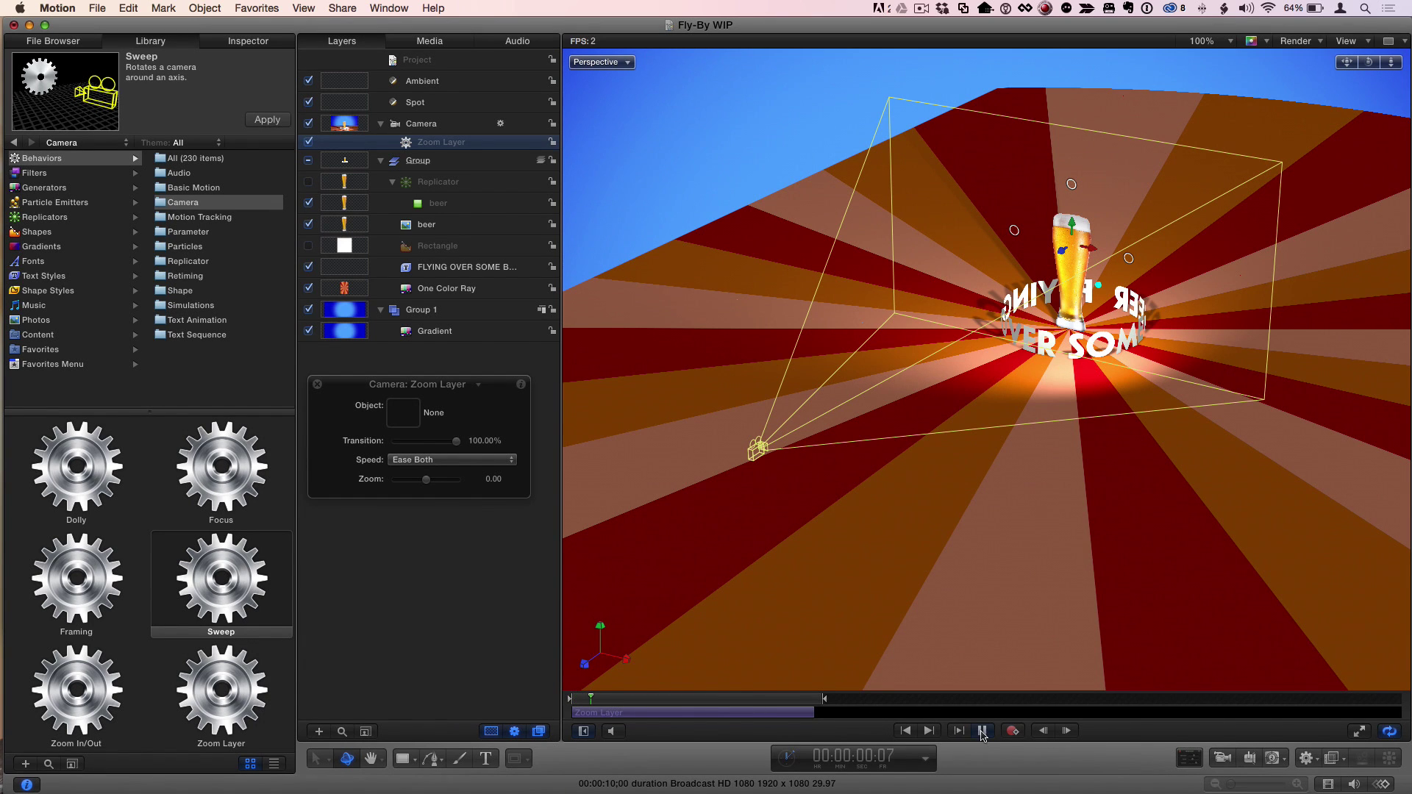
pyautogui.click(982, 731)
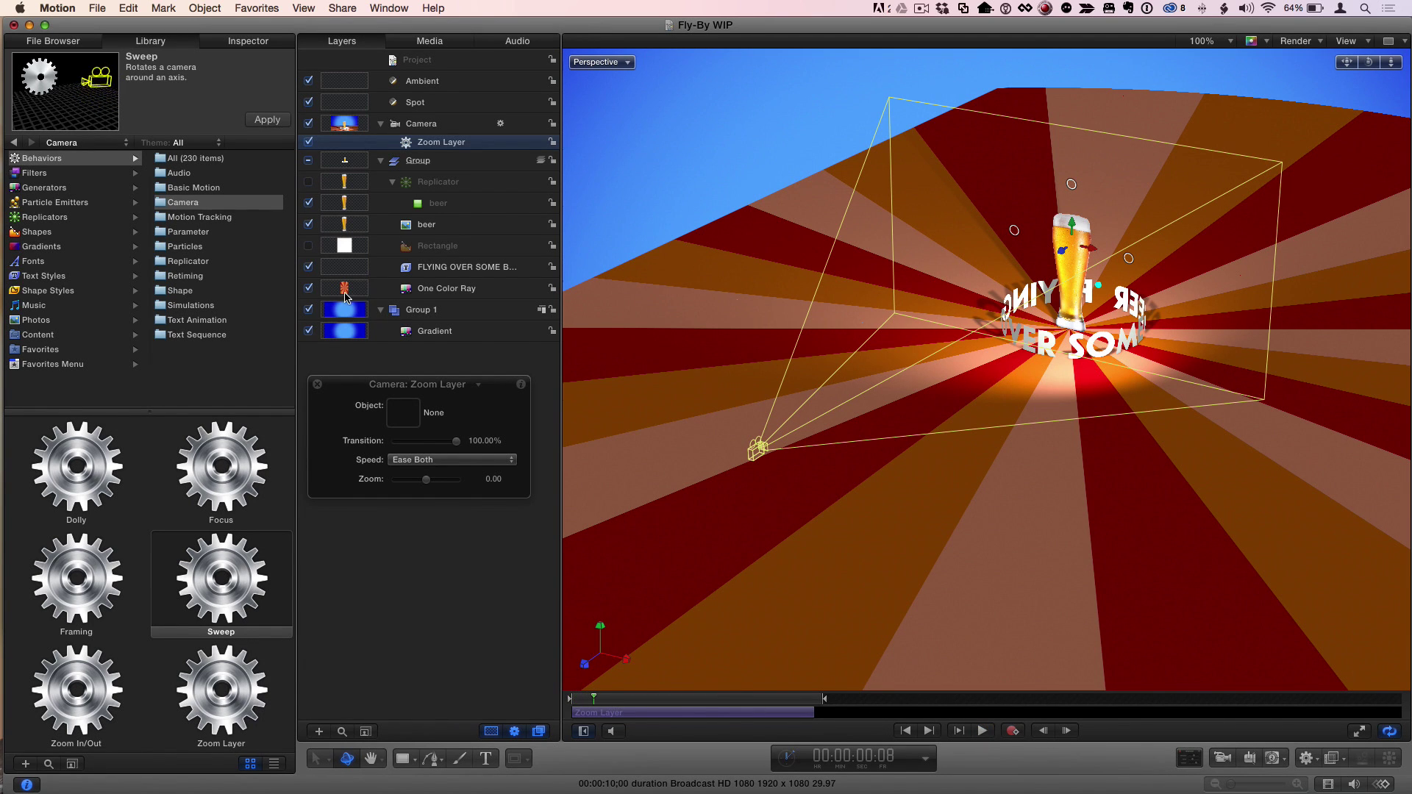
# Turn off the Spot light's shadows.
pyautogui.click(430, 105)
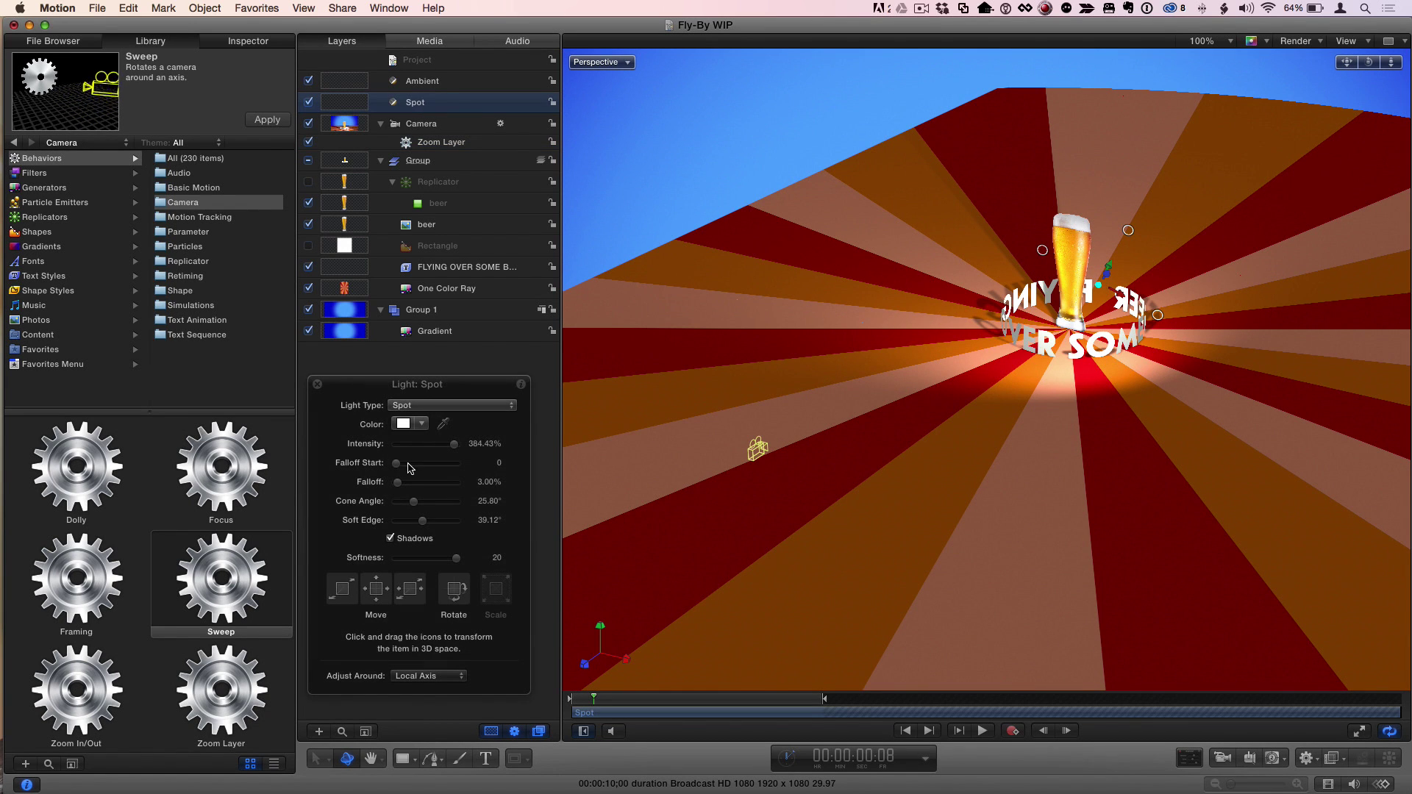
pyautogui.click(390, 539)
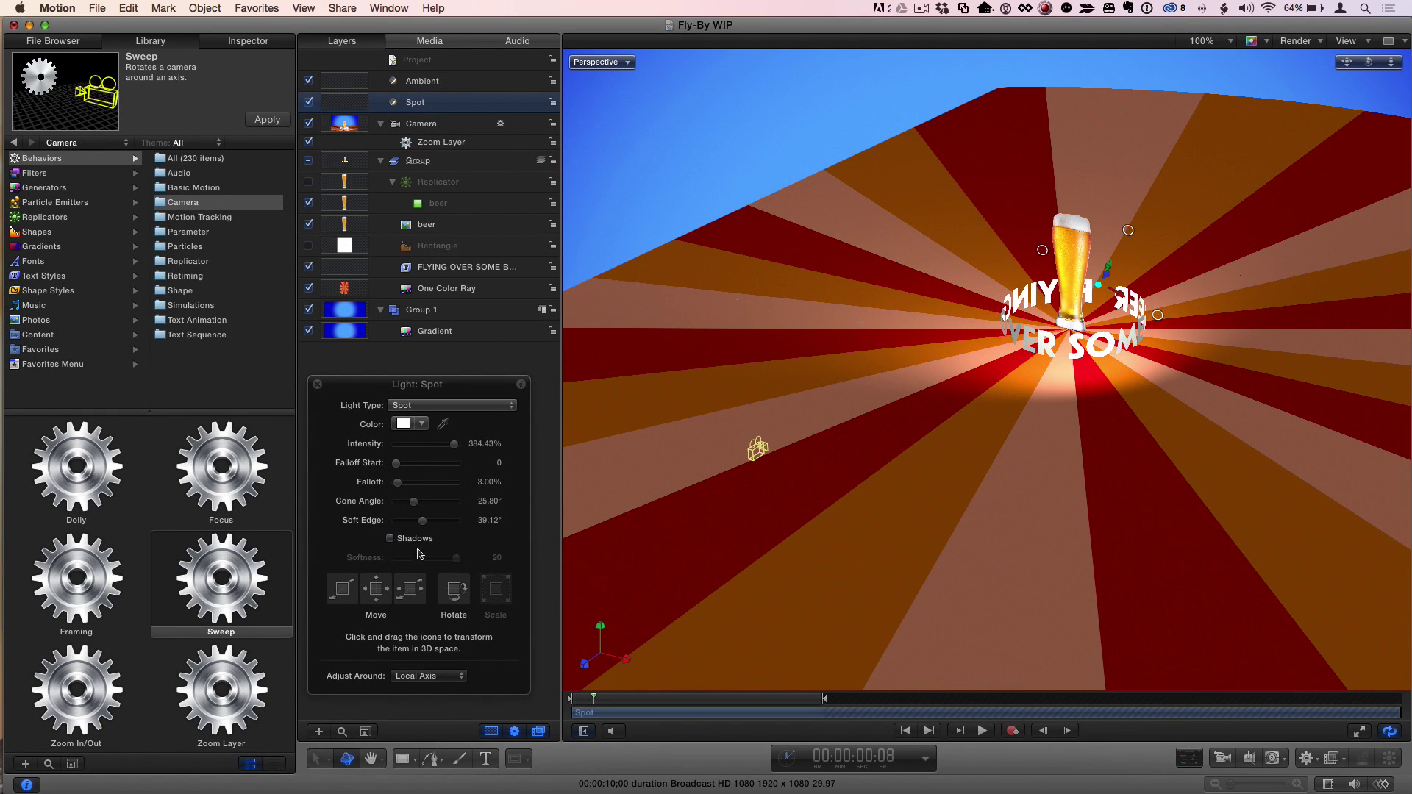
pyautogui.click(459, 125)
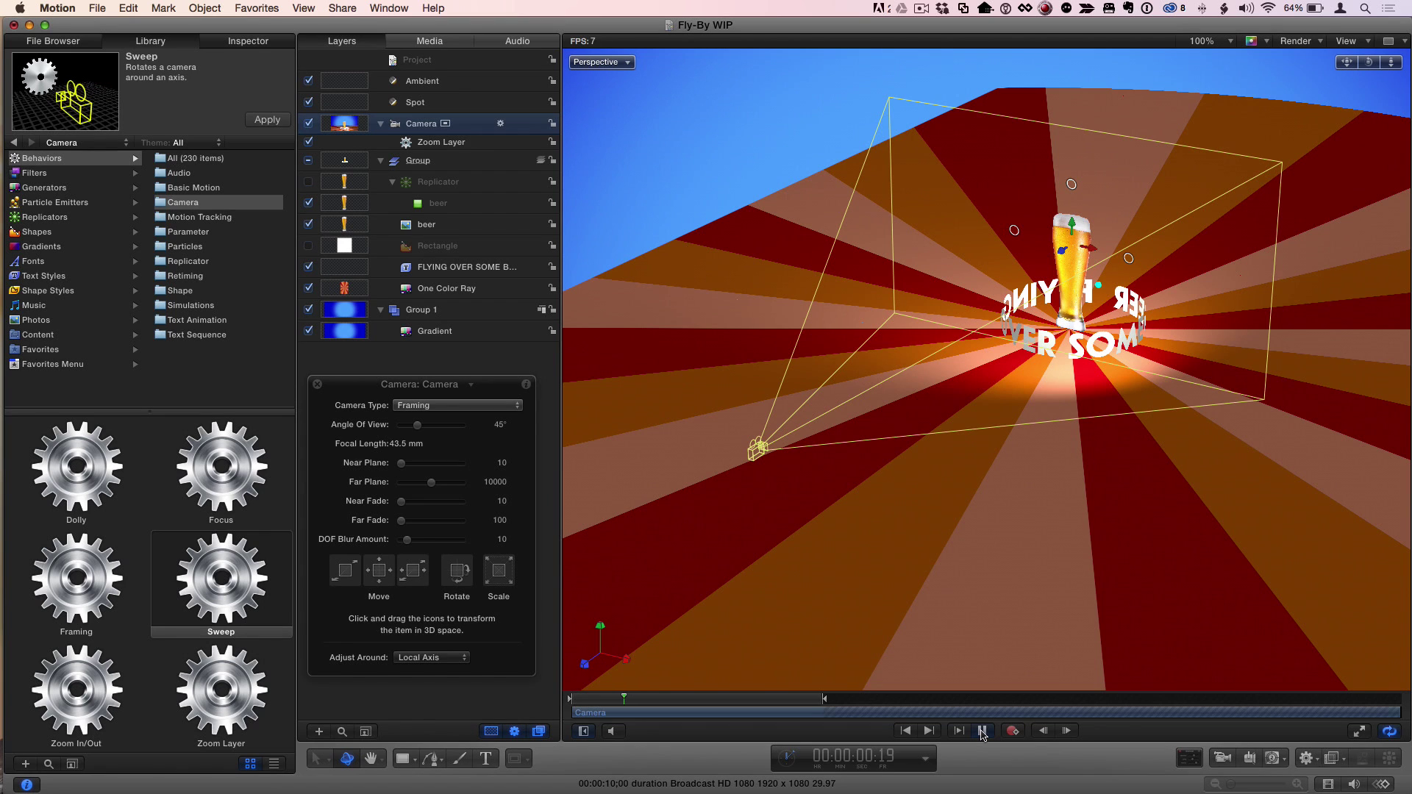
# Stop playback, rewind to the start, and delete the camera's Zoom Layer behaviour.
pyautogui.click(982, 731)
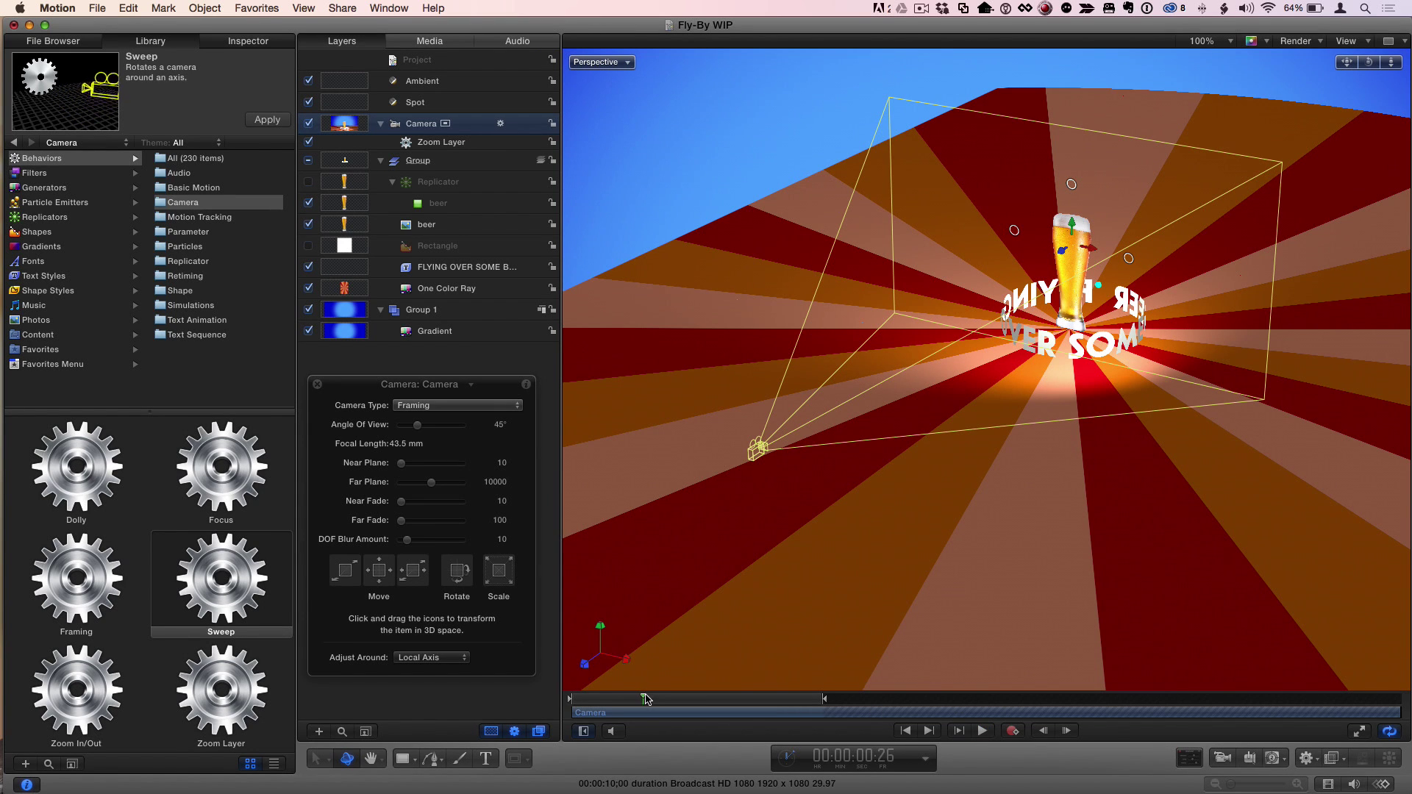
pyautogui.moveTo(644, 698); pyautogui.dragTo(553, 693)
pyautogui.click(435, 143)
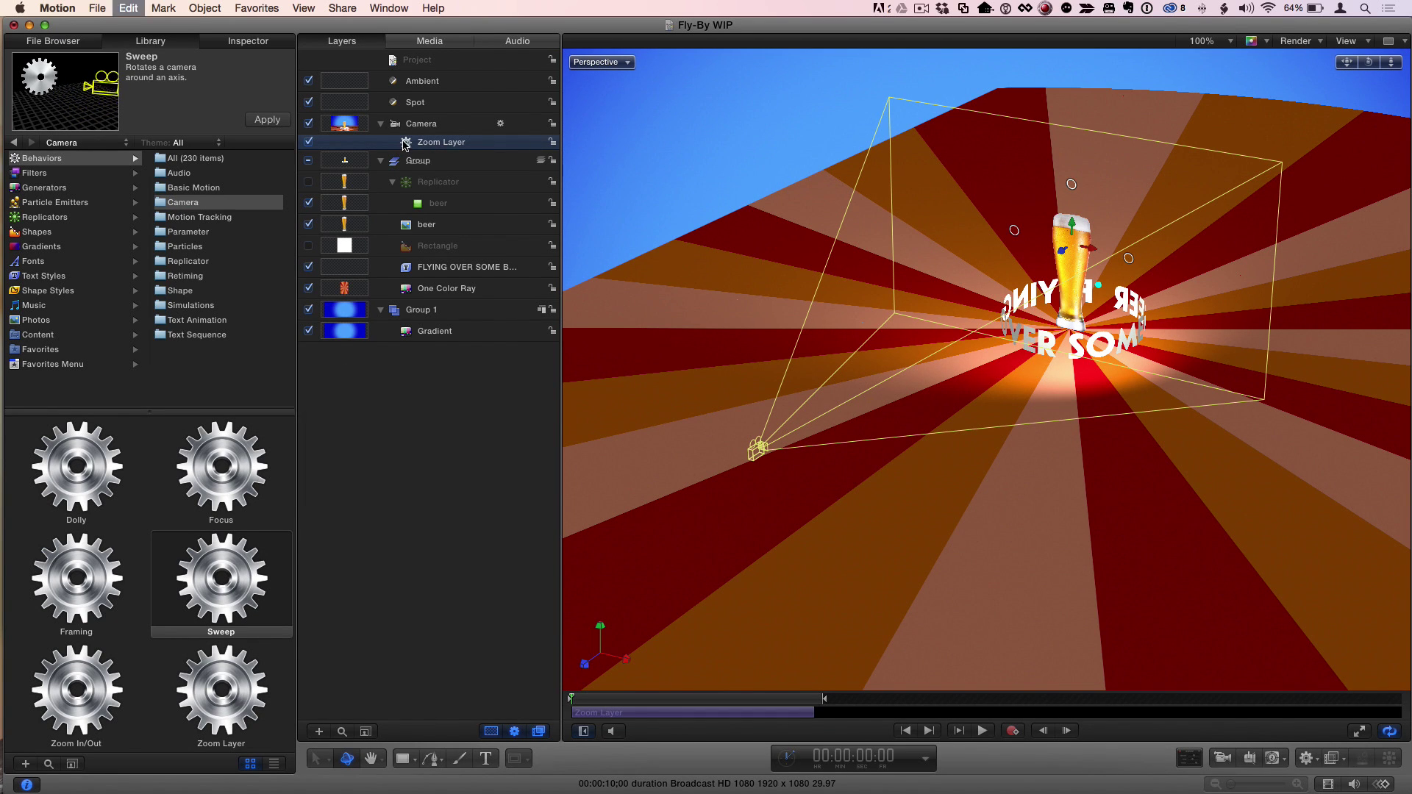
pyautogui.press('Delete')
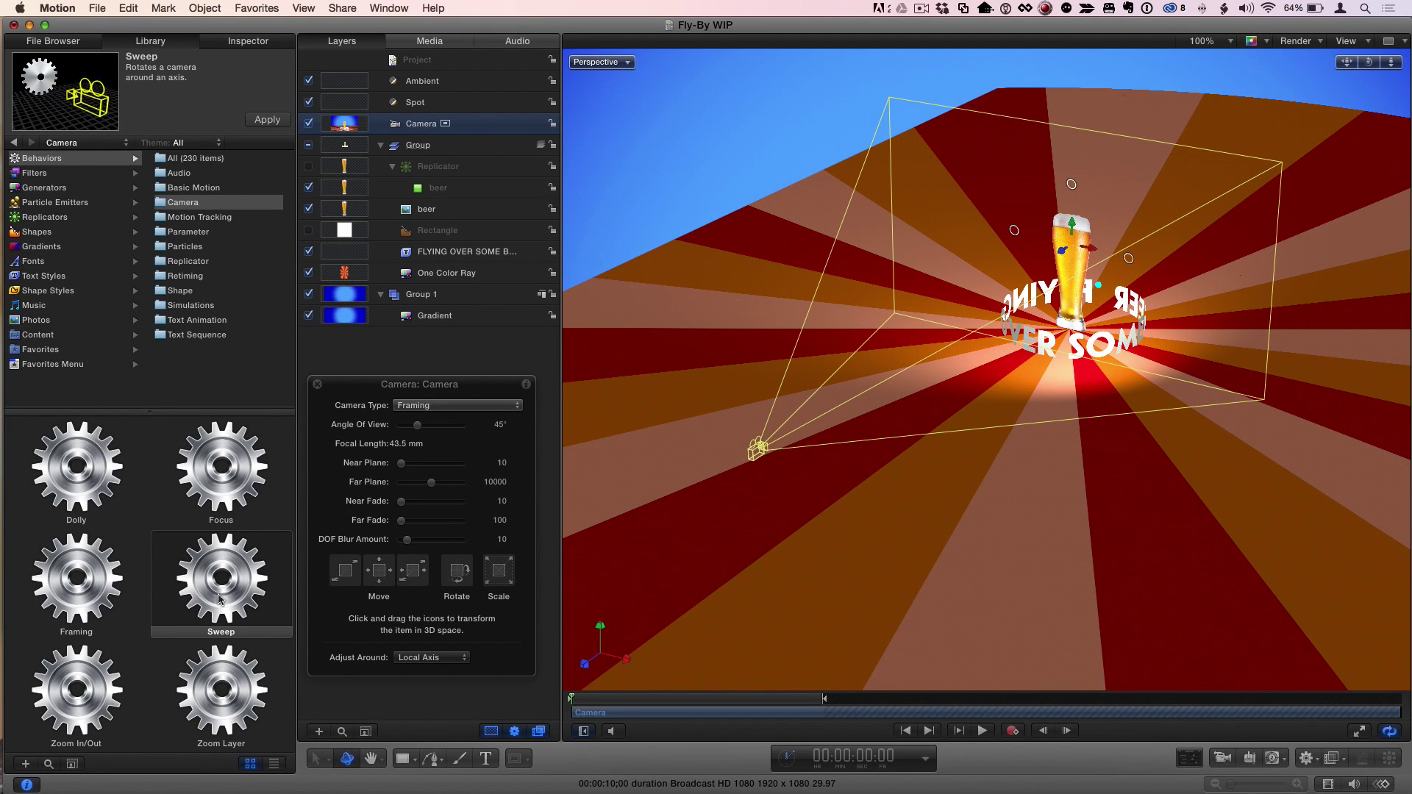
# Add a Sweep behaviour to the camera, trimmed to end at 3 seconds.
pyautogui.moveTo(225, 595); pyautogui.dragTo(425, 135)
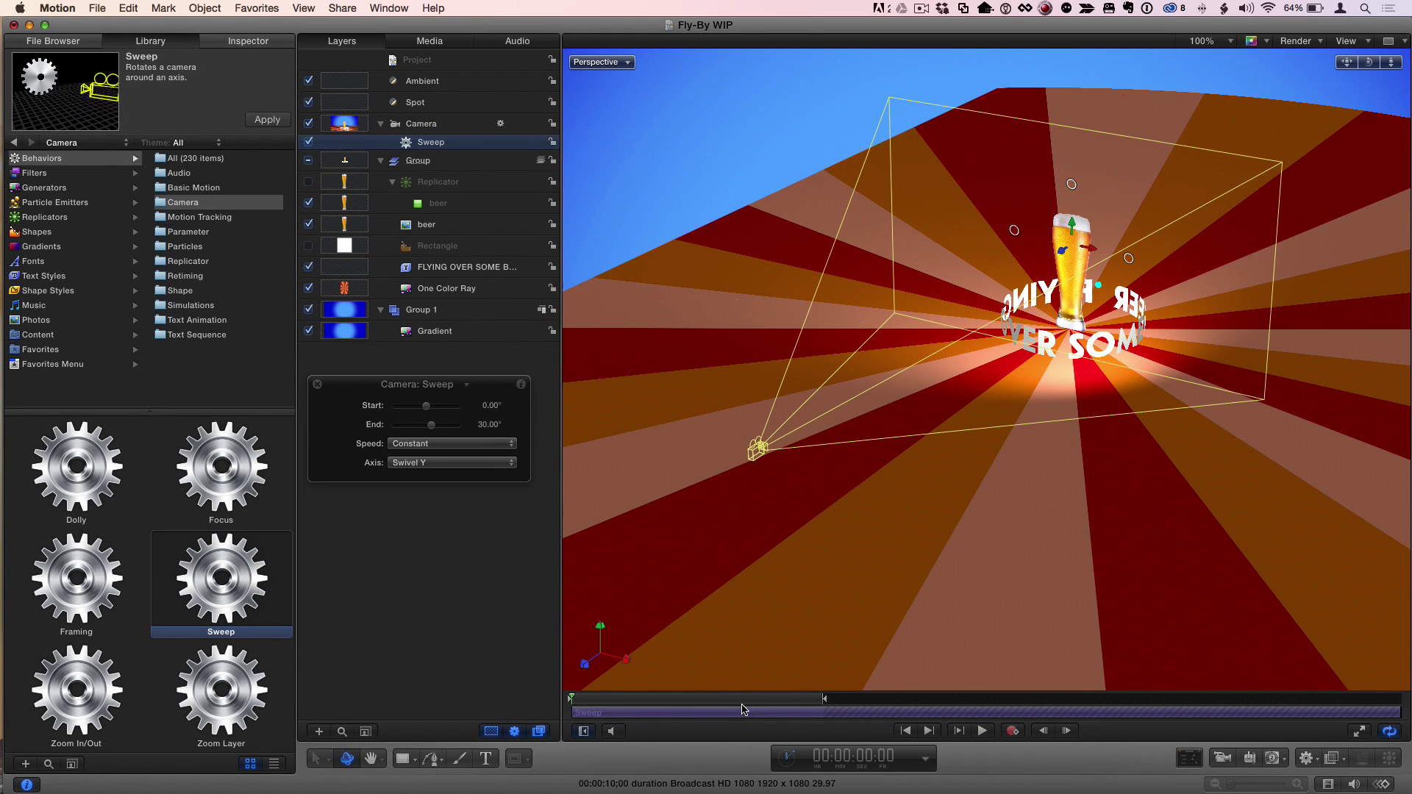
pyautogui.moveTo(783, 700); pyautogui.dragTo(822, 703)
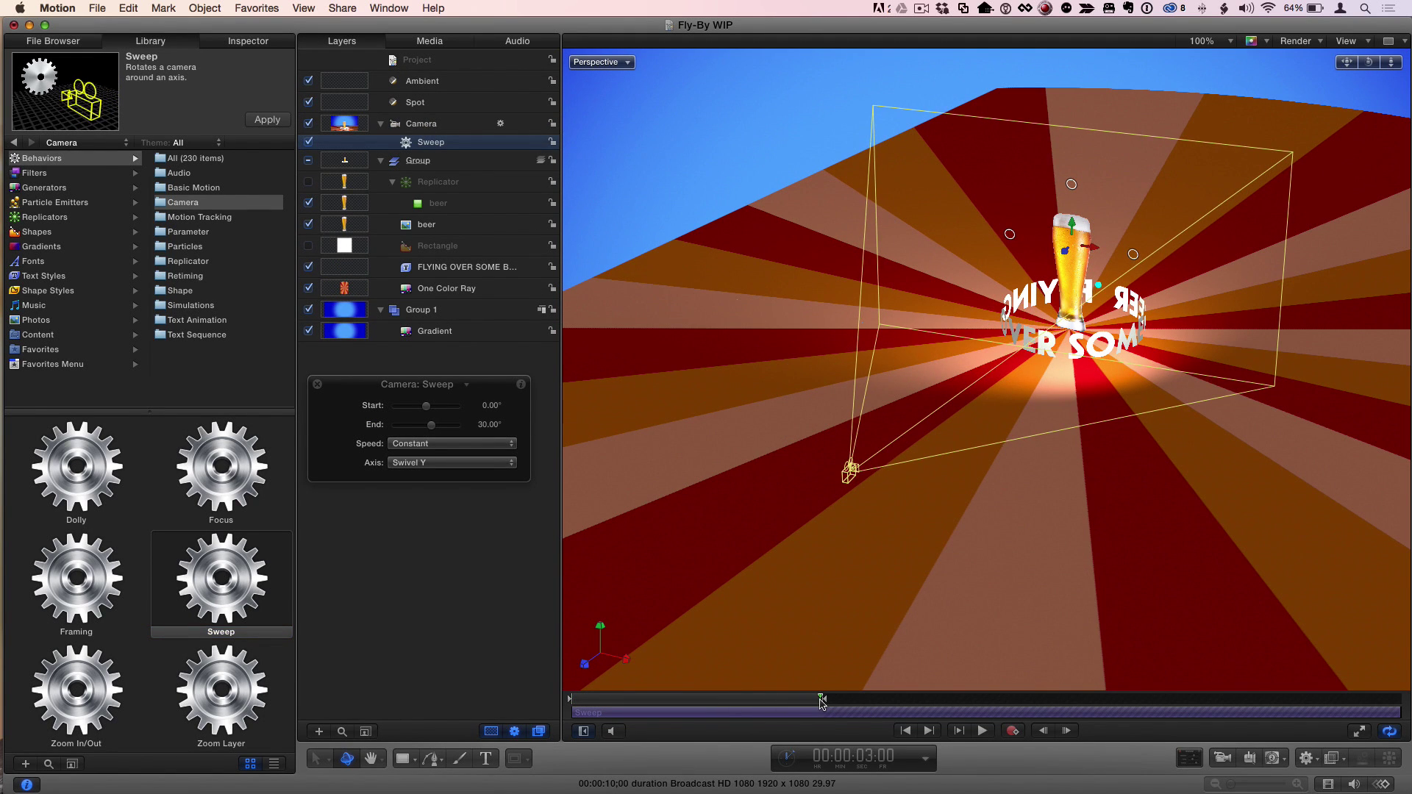
pyautogui.press('o')
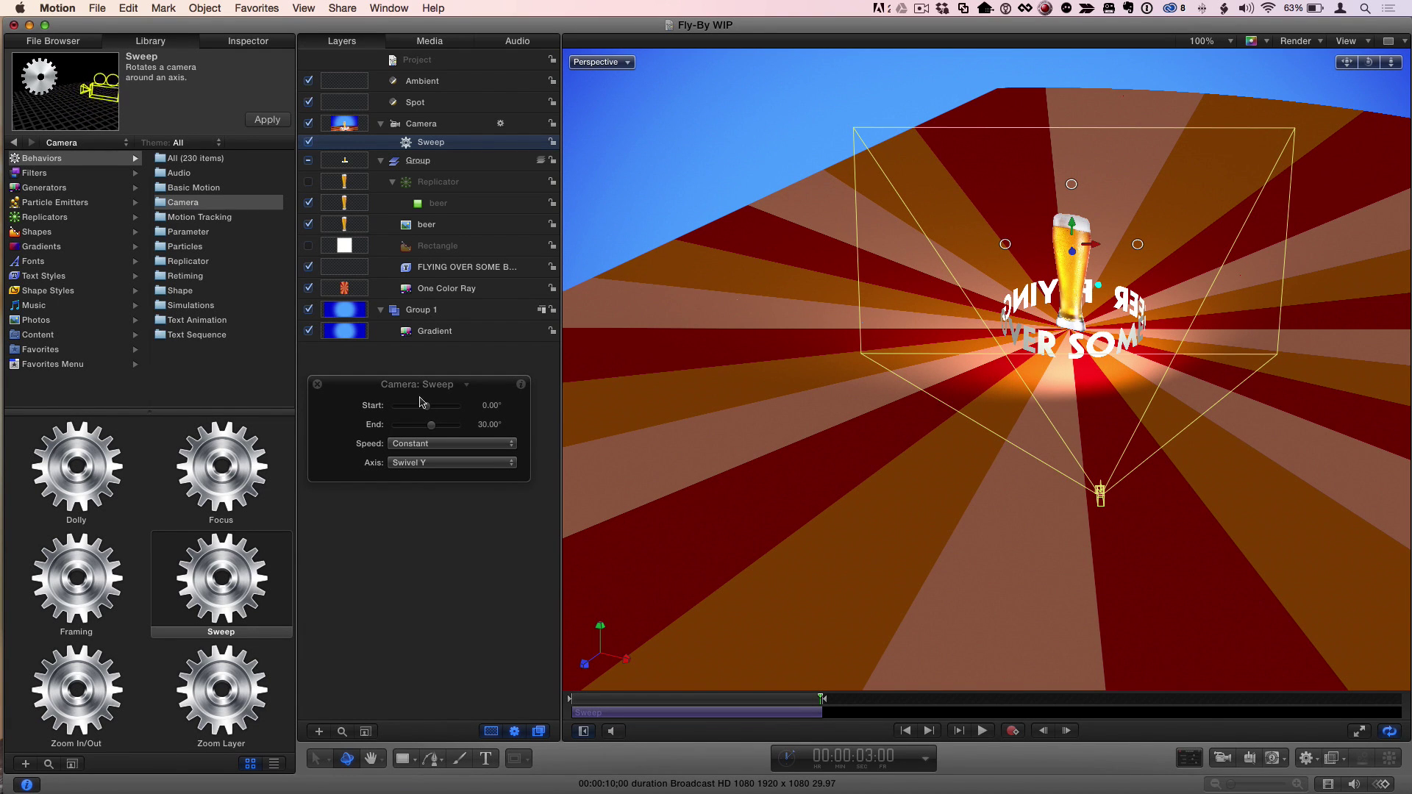
# Set the Sweep end angle to -180° with Ease Both speed and play it back.
pyautogui.moveTo(432, 427); pyautogui.dragTo(394, 429)
pyautogui.click(441, 446)
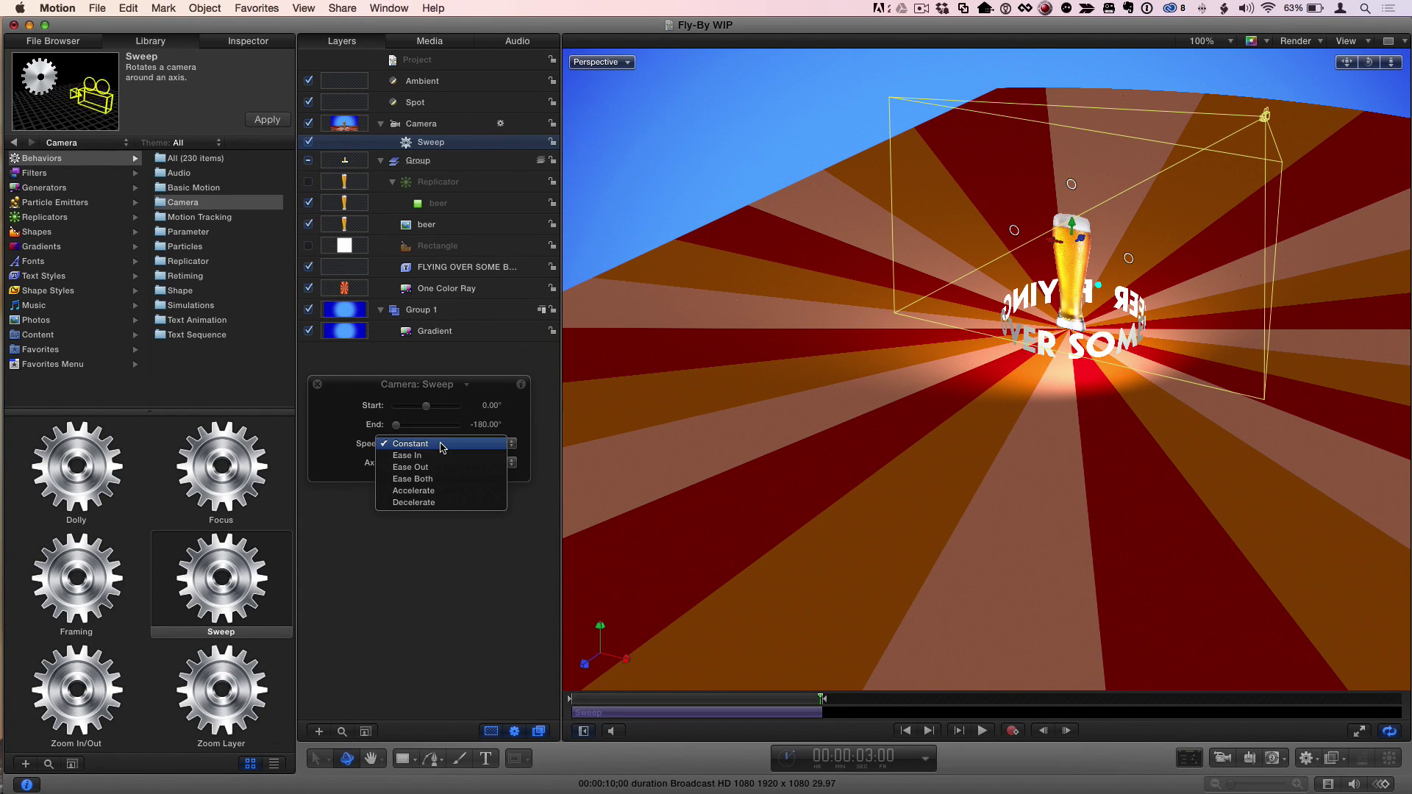
pyautogui.click(443, 481)
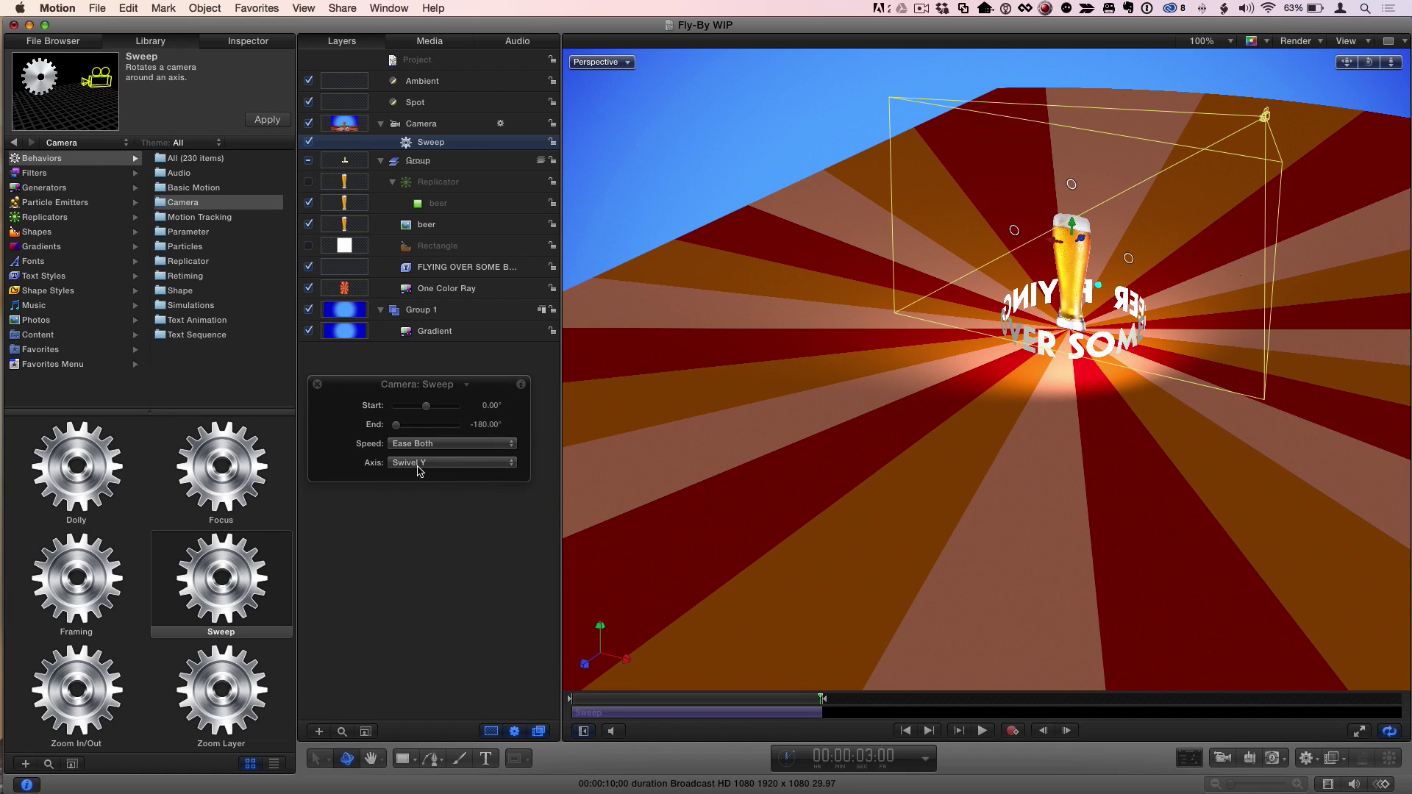
pyautogui.click(905, 730)
pyautogui.click(983, 731)
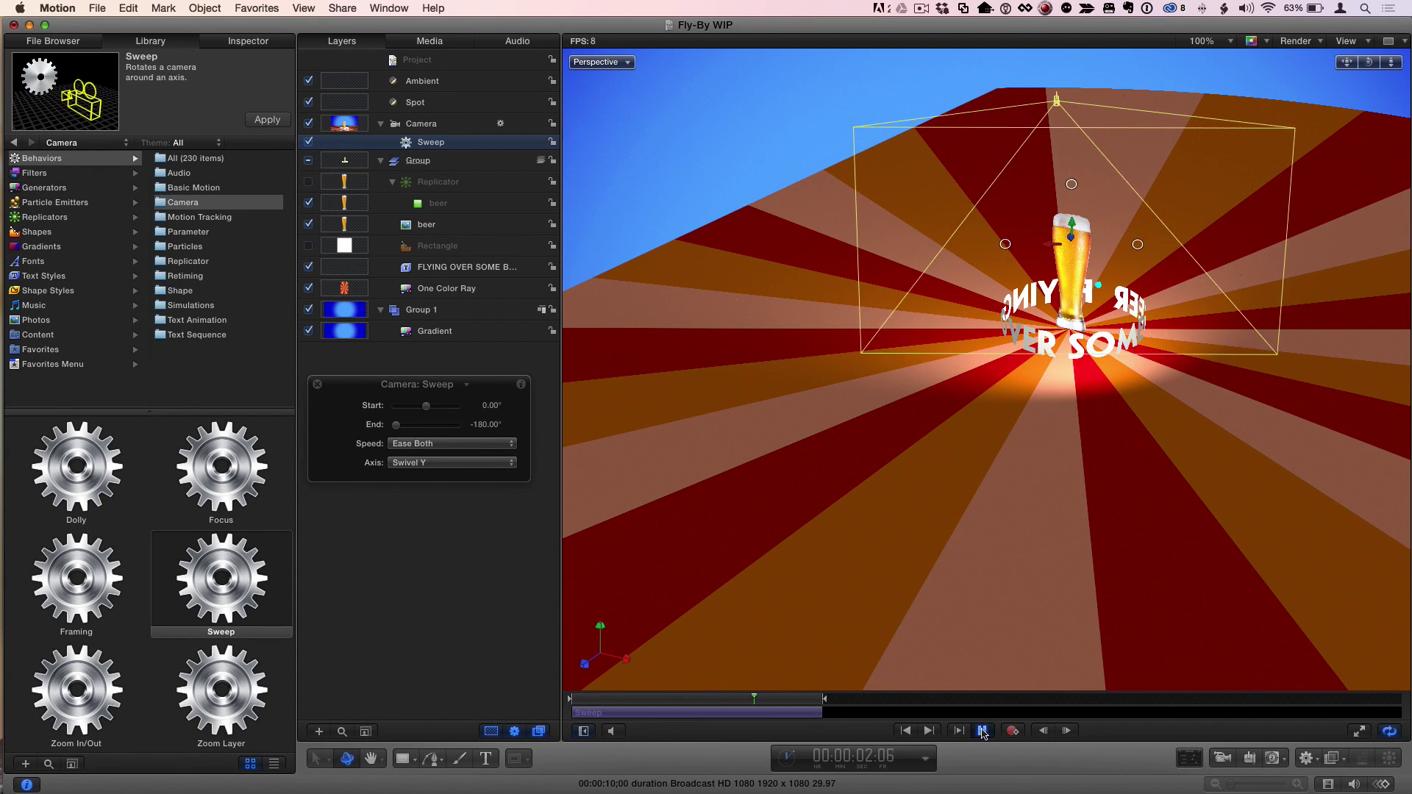
pyautogui.click(982, 730)
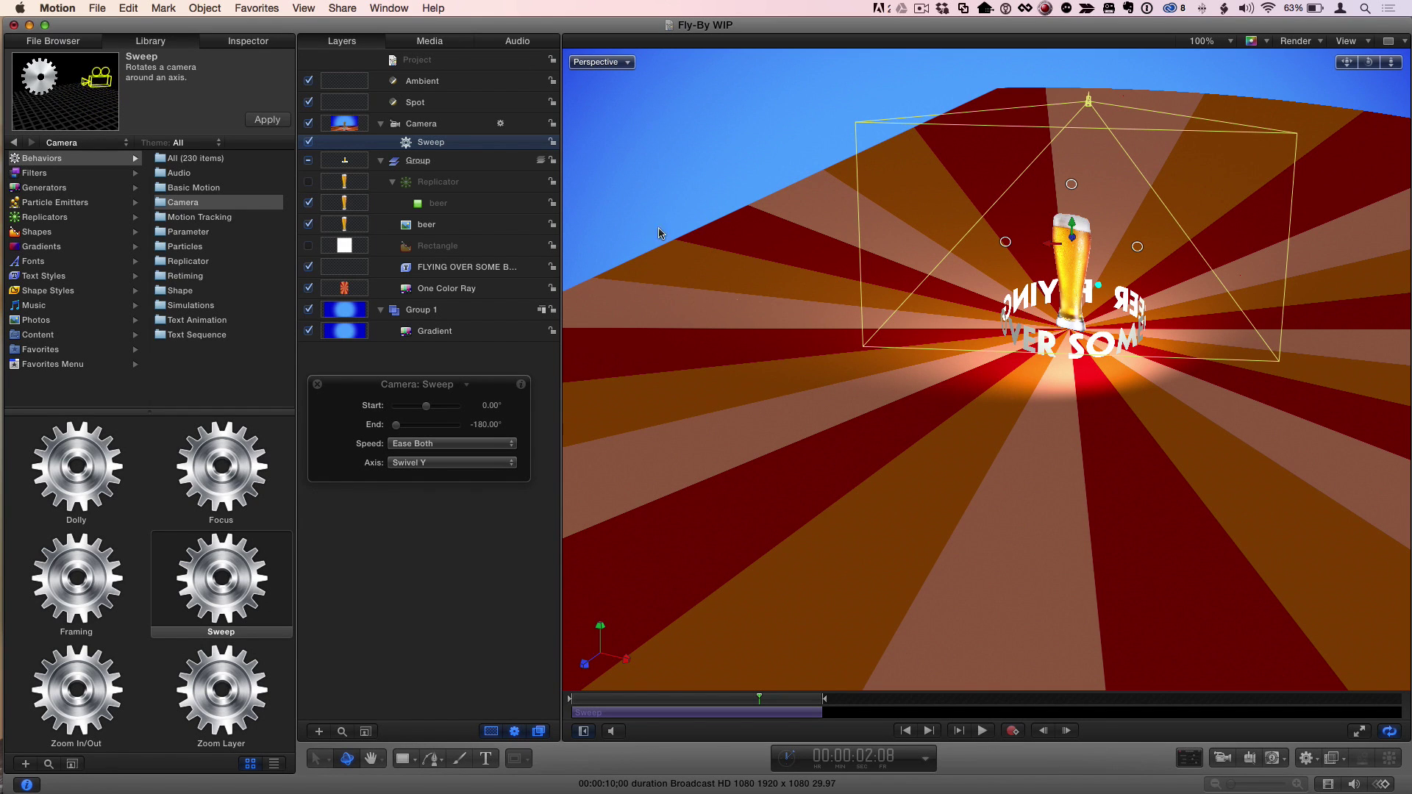
# View the scene through the Active Camera and play the animation from the start.
pyautogui.click(622, 63)
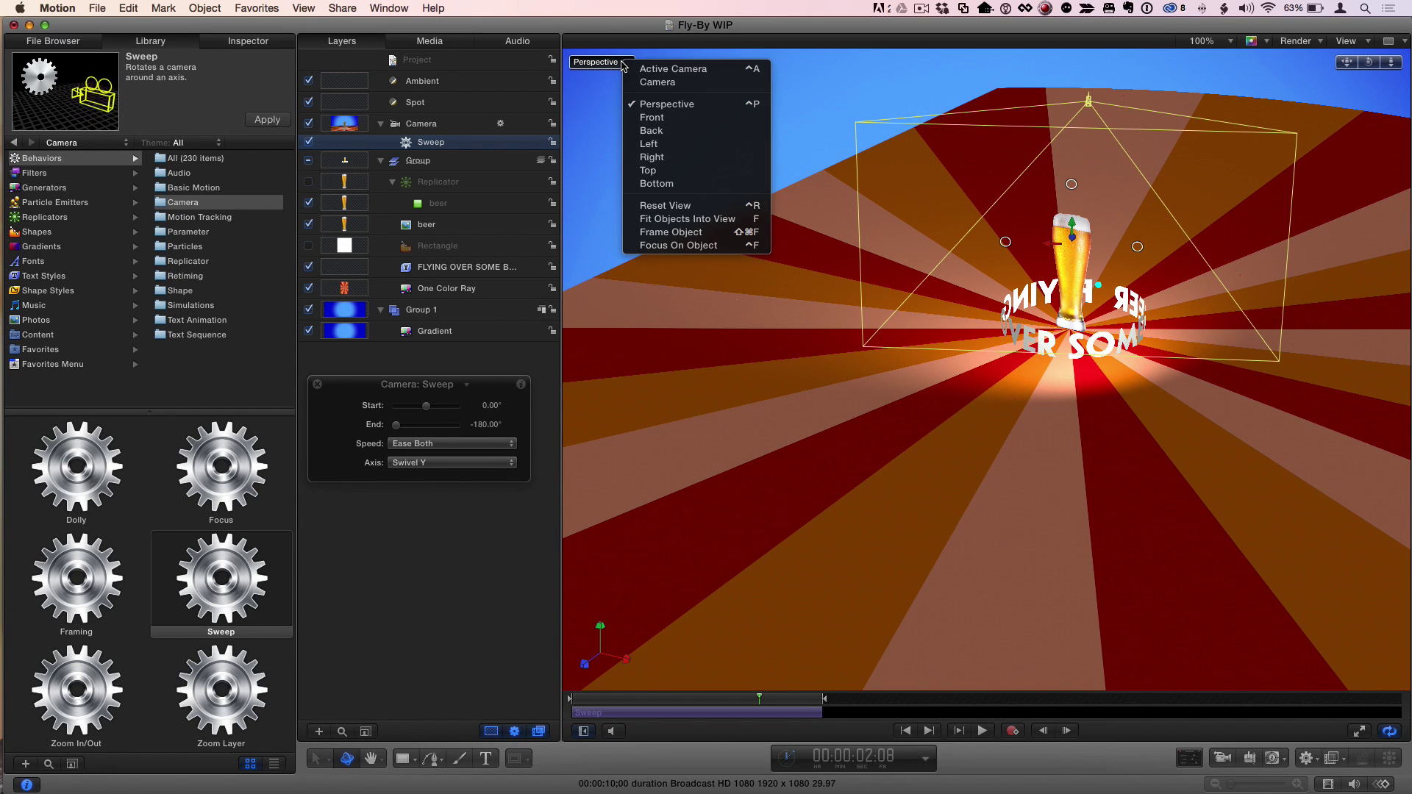
pyautogui.click(725, 74)
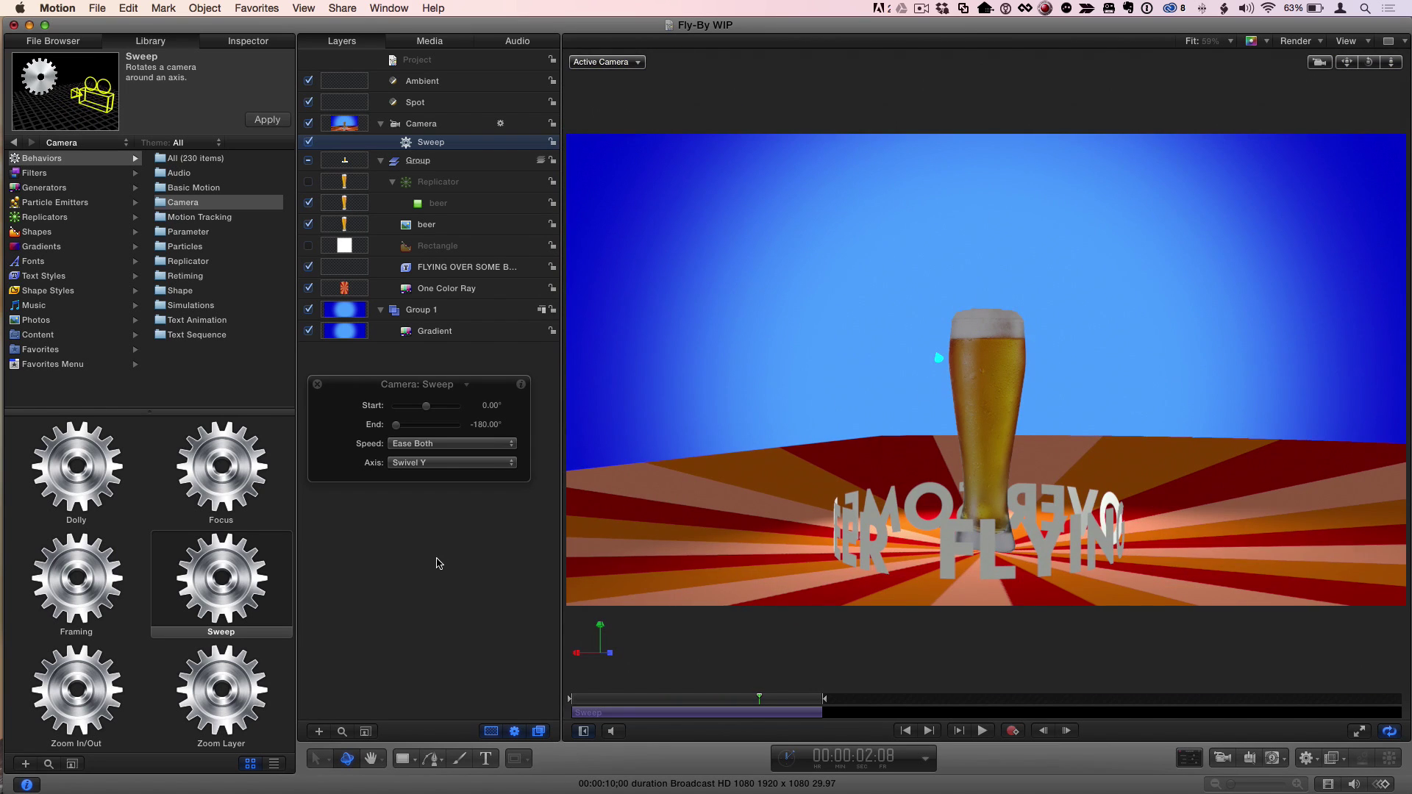
pyautogui.click(438, 564)
pyautogui.press('Home')
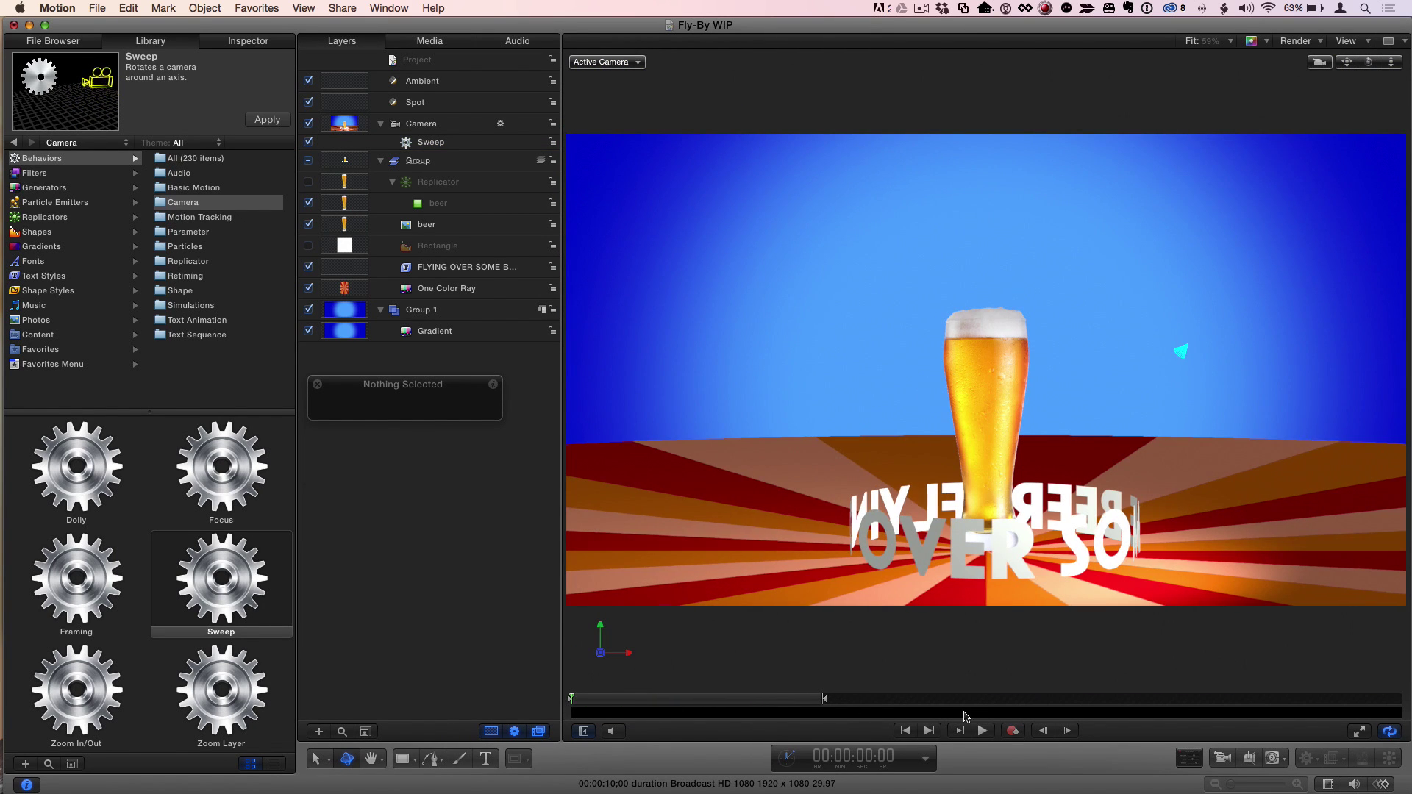
pyautogui.click(983, 729)
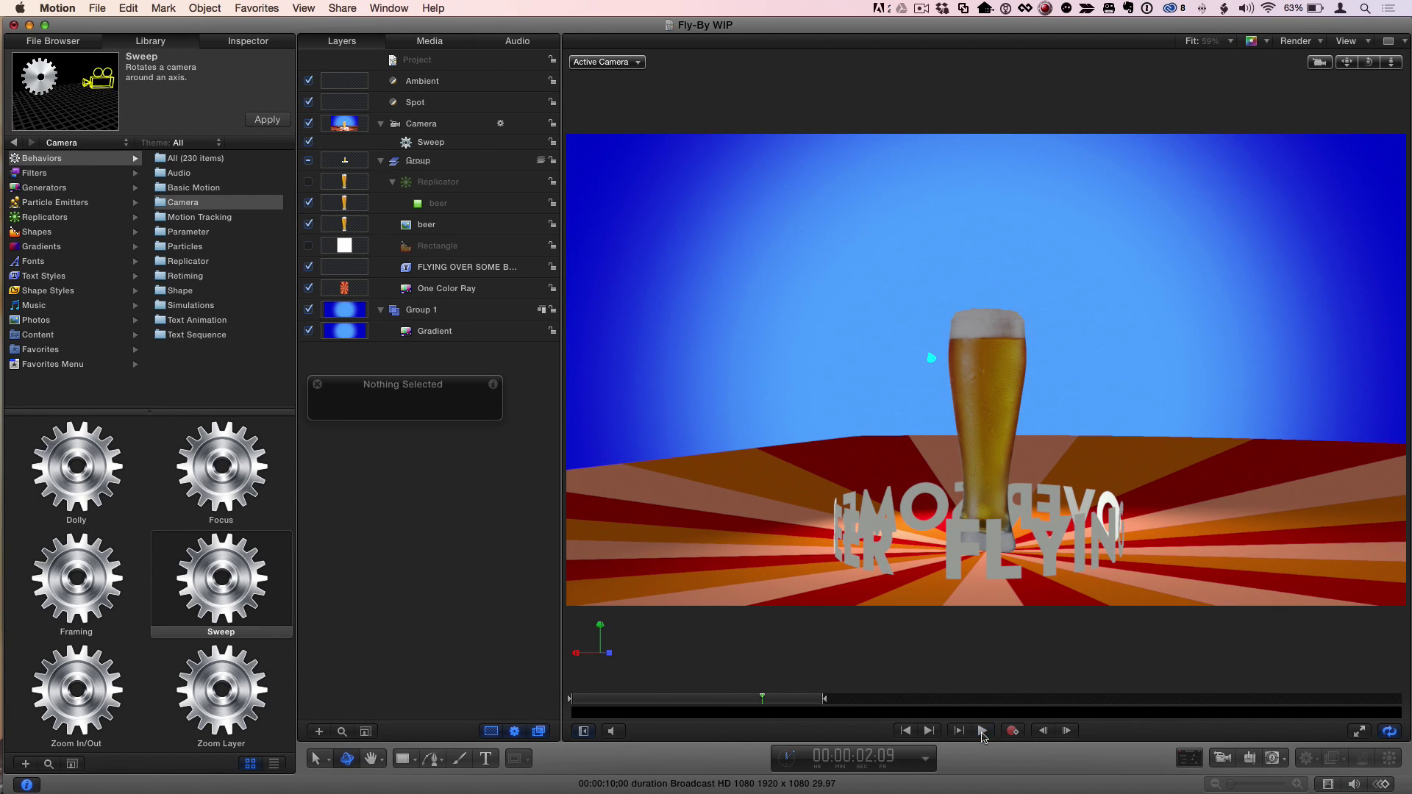
pyautogui.click(981, 730)
# Scrub near the sweep's end and start renaming the Sweep behaviour.
pyautogui.moveTo(764, 698); pyautogui.dragTo(559, 695)
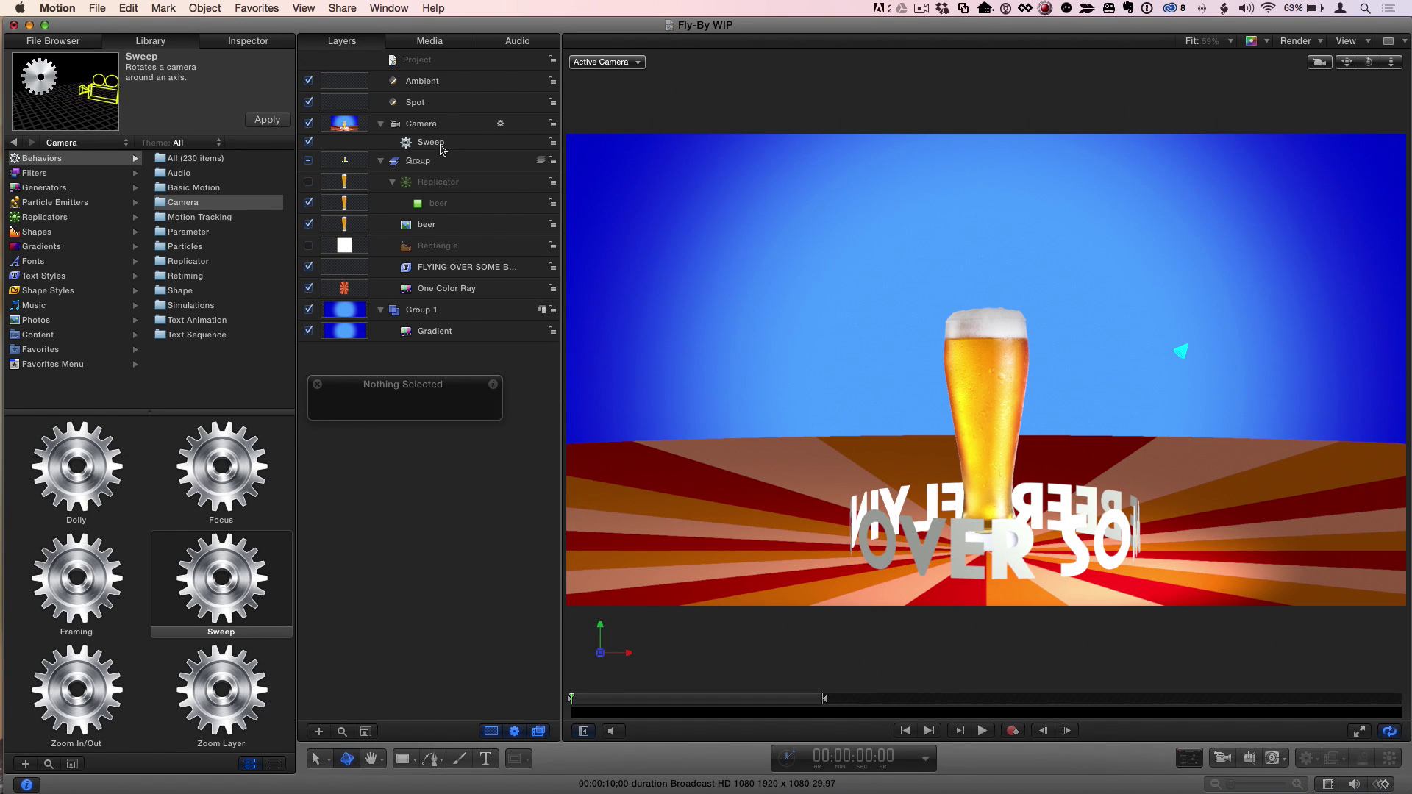
pyautogui.click(441, 145)
pyautogui.doubleClick(447, 144)
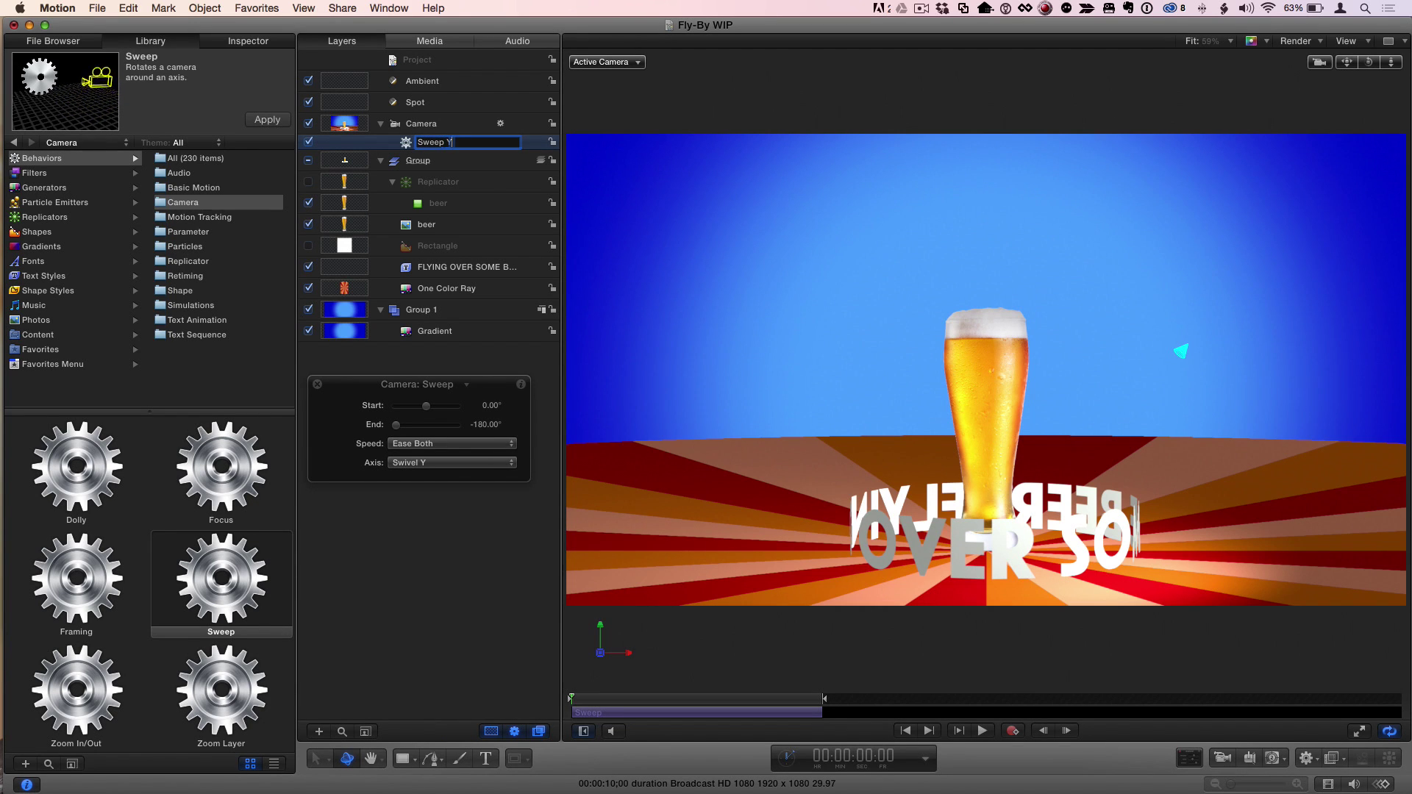
# Name the behaviour 'Sweep Y', preview its first two seconds, and duplicate it with Cmd+D.
pyautogui.write('Y')
pyautogui.press('Return')
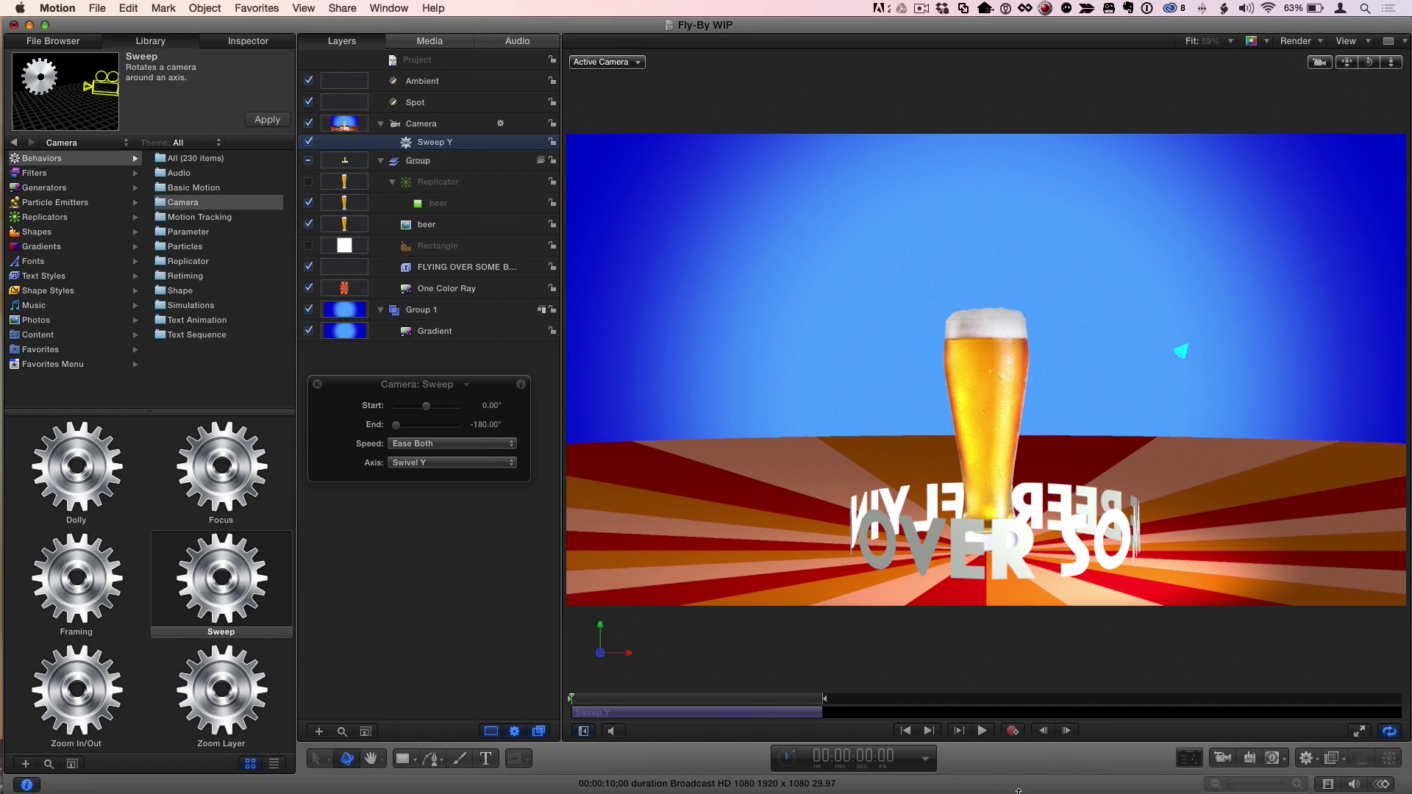
pyautogui.moveTo(633, 697); pyautogui.dragTo(572, 699)
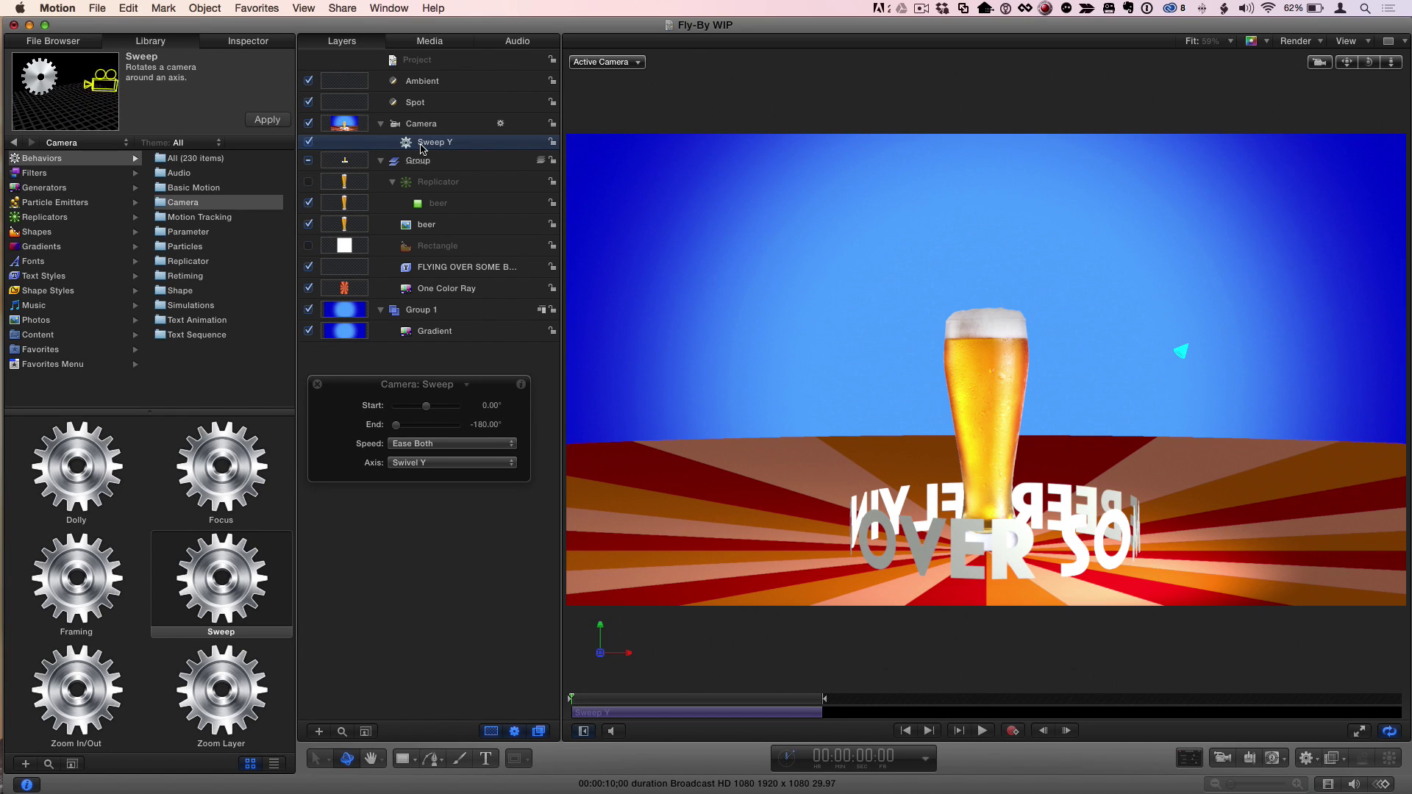
pyautogui.press('super+d')
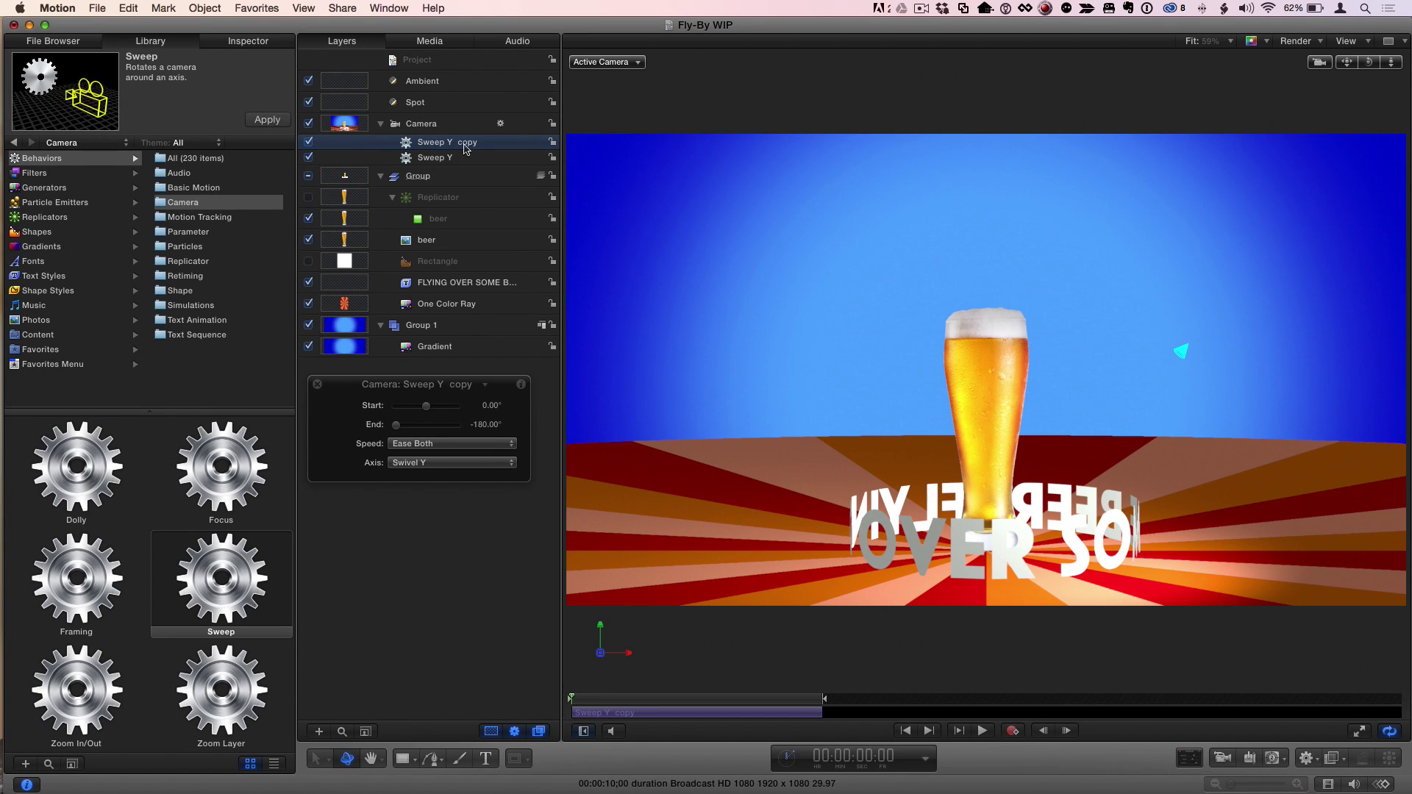
# Rename the duplicate 'Sweep X' and set its axis to Tilt X.
pyautogui.doubleClick(465, 144)
pyautogui.write('Sweep ')
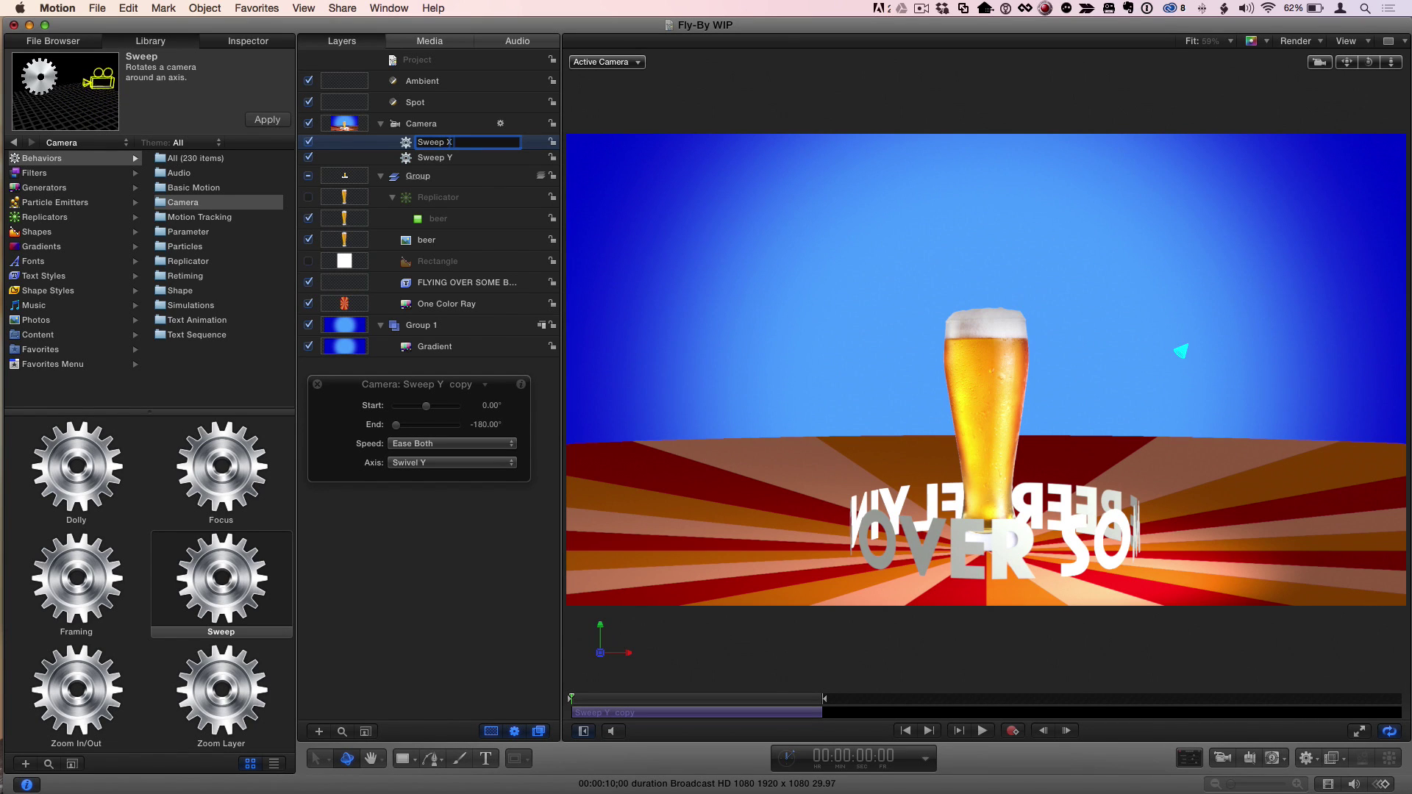
pyautogui.write('X')
pyautogui.press('Return')
pyautogui.moveTo(396, 389); pyautogui.dragTo(393, 384)
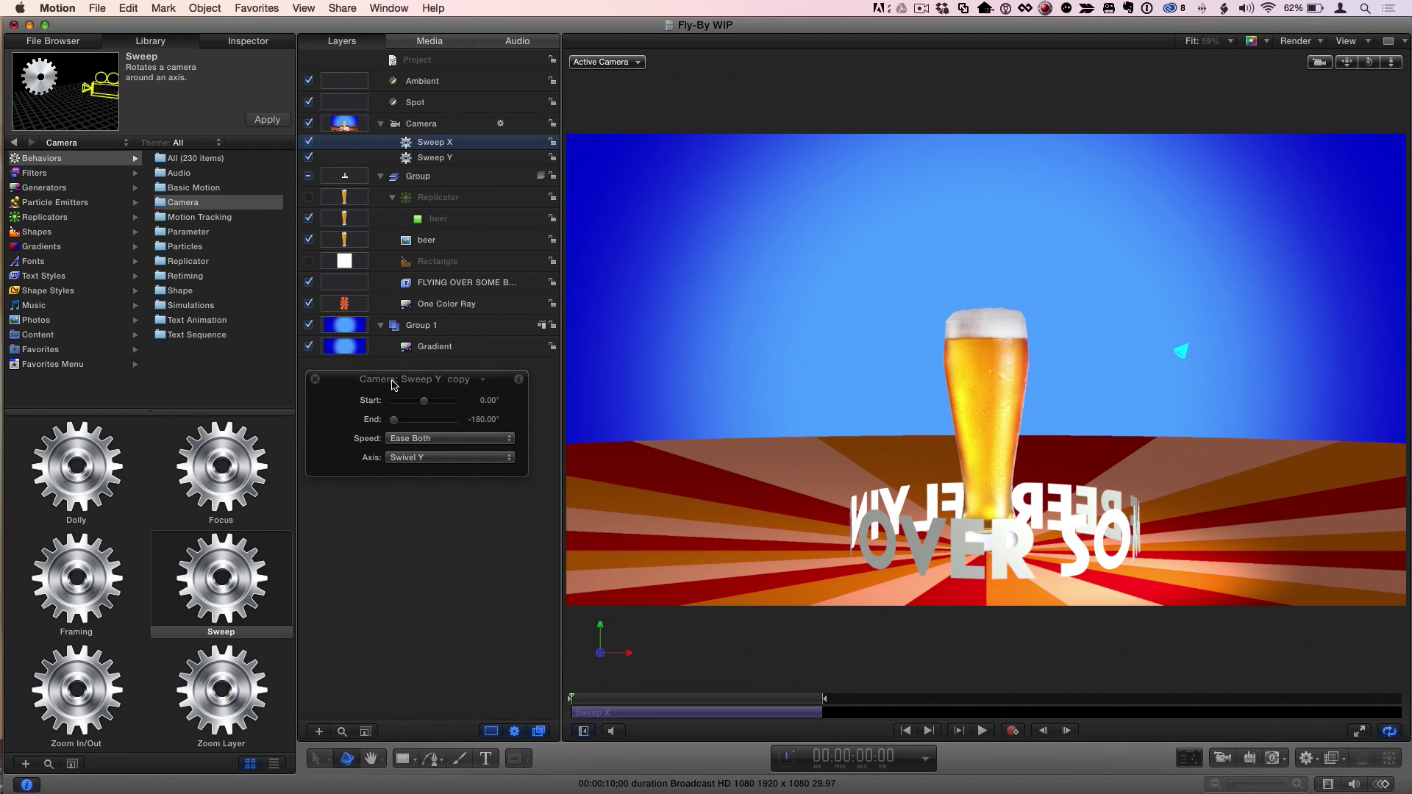
pyautogui.click(445, 457)
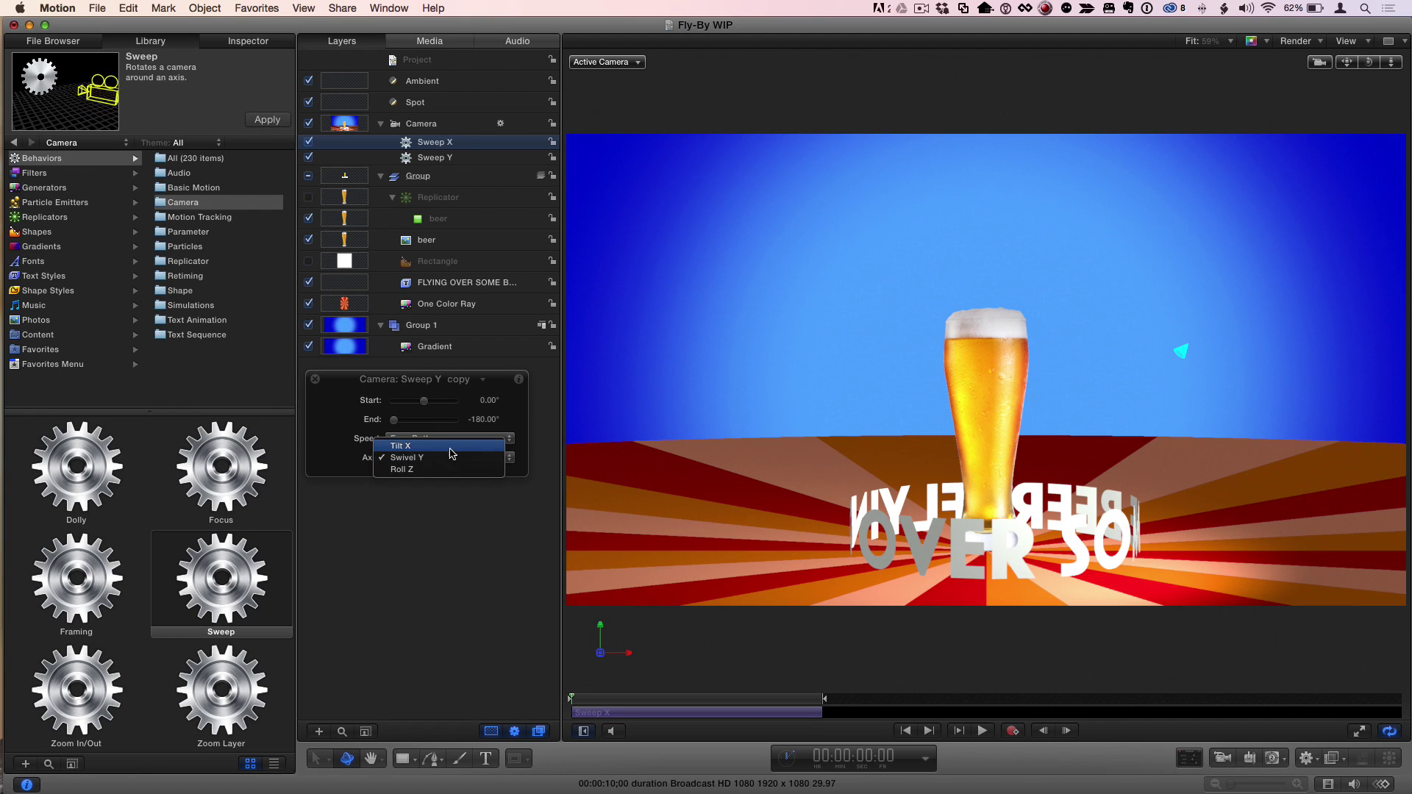
pyautogui.click(450, 450)
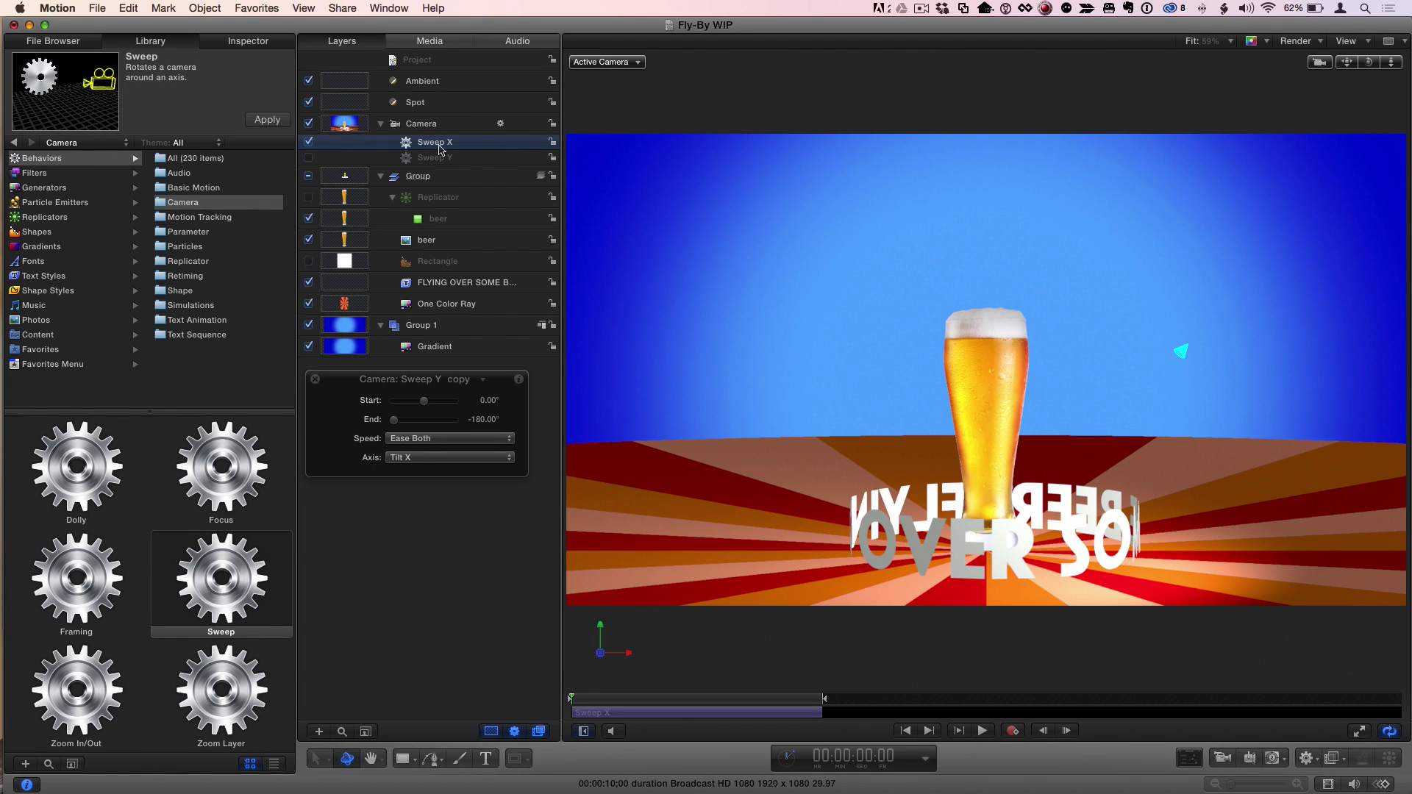
# Re-enable Sweep Y and scrub to preview the combined swivel and tilt.
pyautogui.moveTo(588, 700)
pyautogui.mouseDown()
pyautogui.moveTo(821, 705)
pyautogui.moveTo(572, 704)
pyautogui.mouseUp()
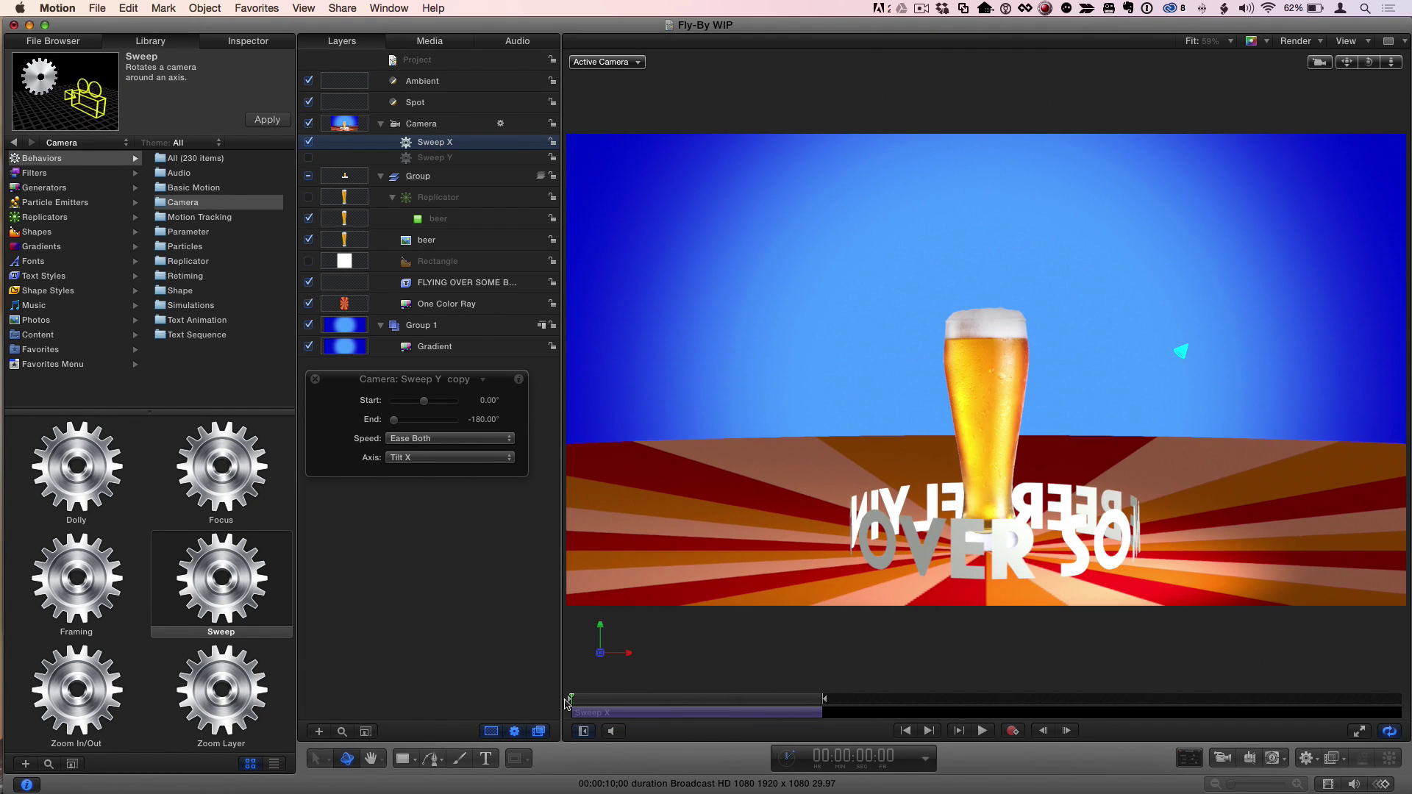
pyautogui.click(308, 158)
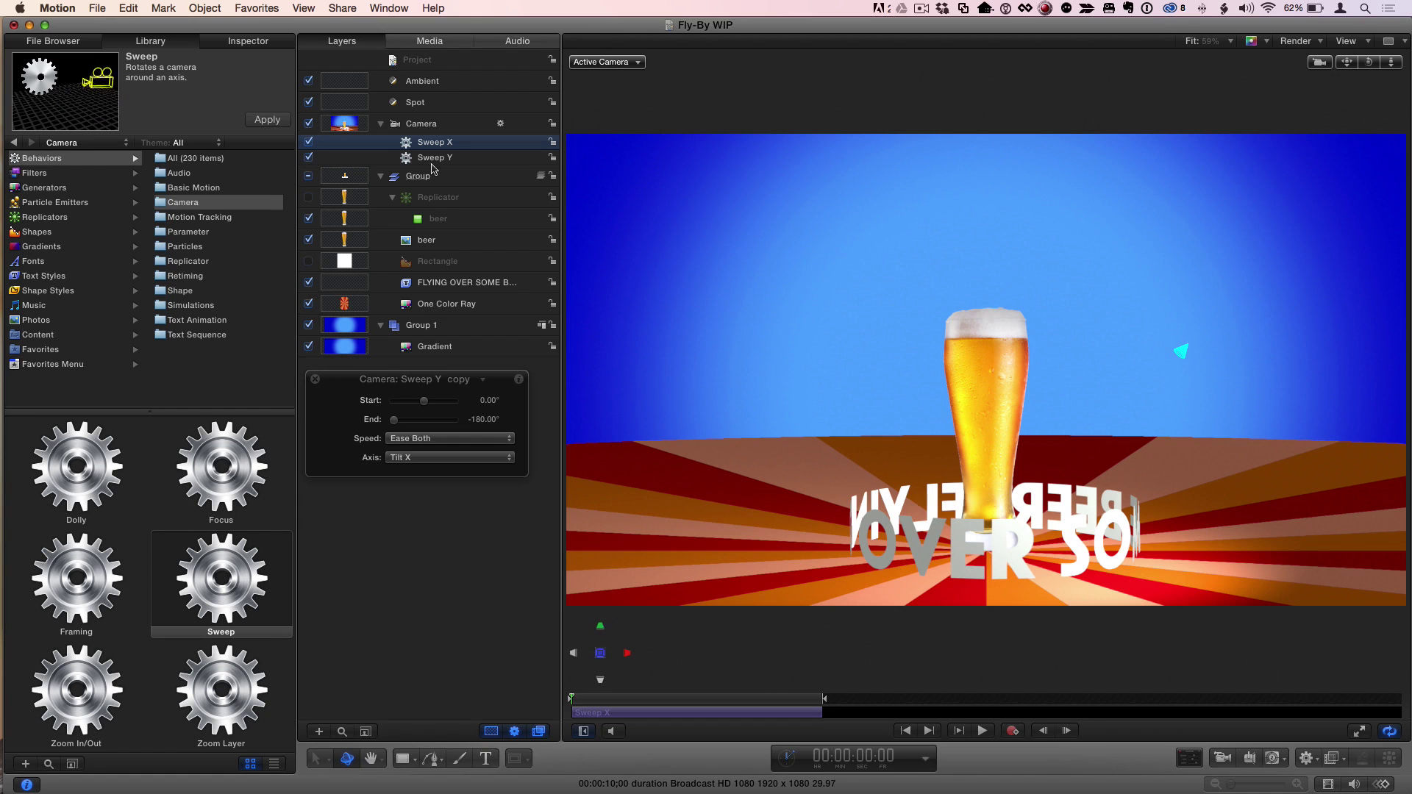
pyautogui.moveTo(582, 704)
pyautogui.mouseDown()
pyautogui.moveTo(783, 704)
pyautogui.moveTo(568, 697)
pyautogui.mouseUp()
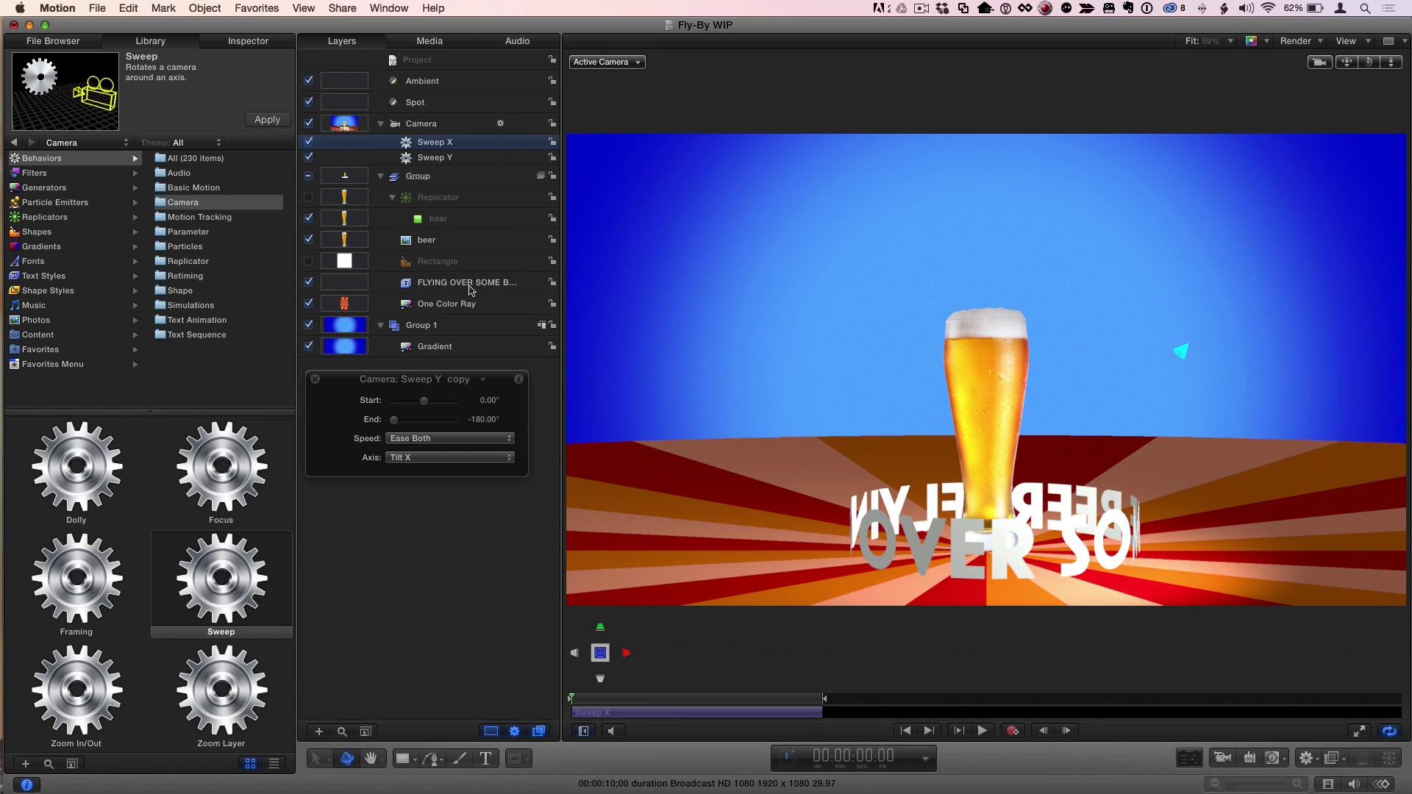
# Trim Sweep X to end at about 1 second 10 frames.
pyautogui.click(688, 702)
pyautogui.click(688, 704)
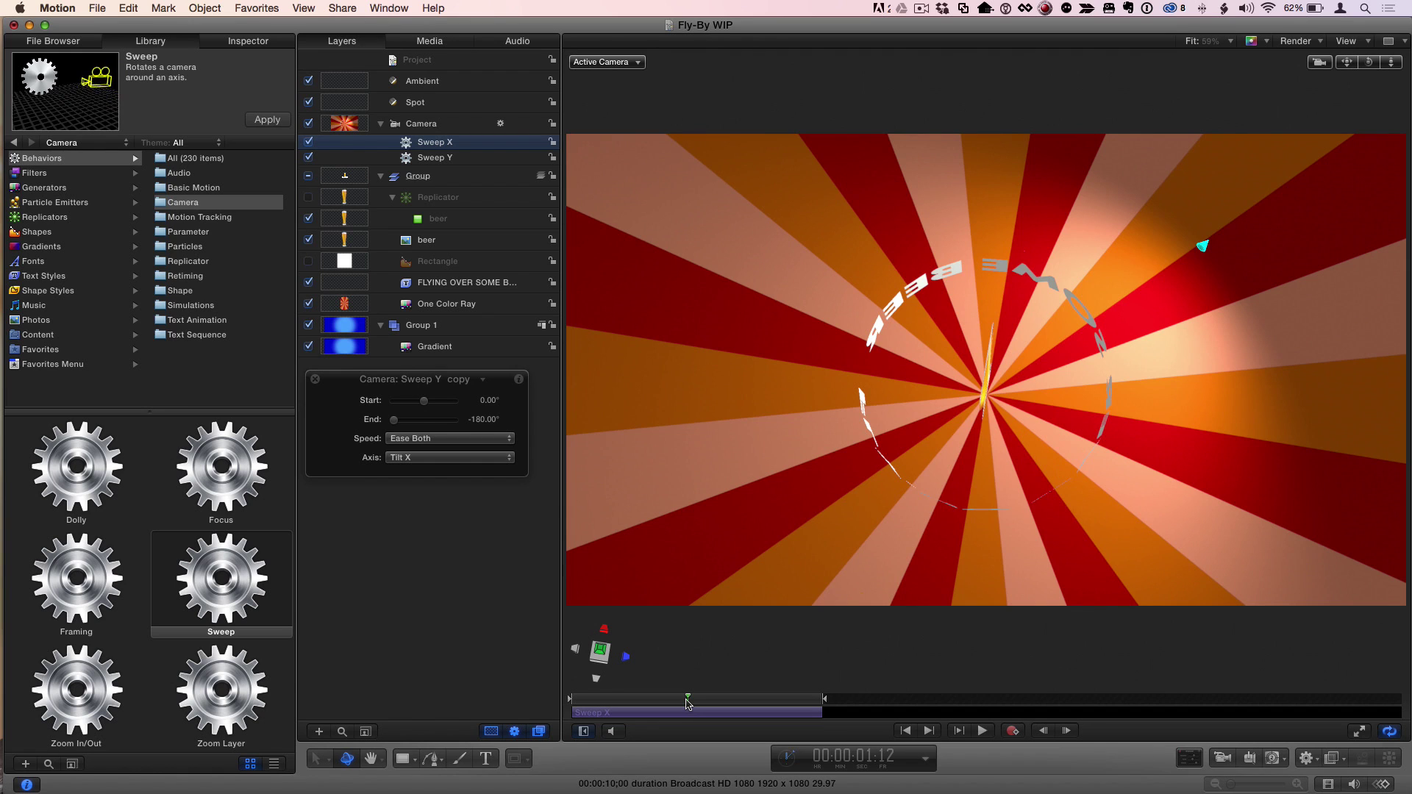
pyautogui.press('o')
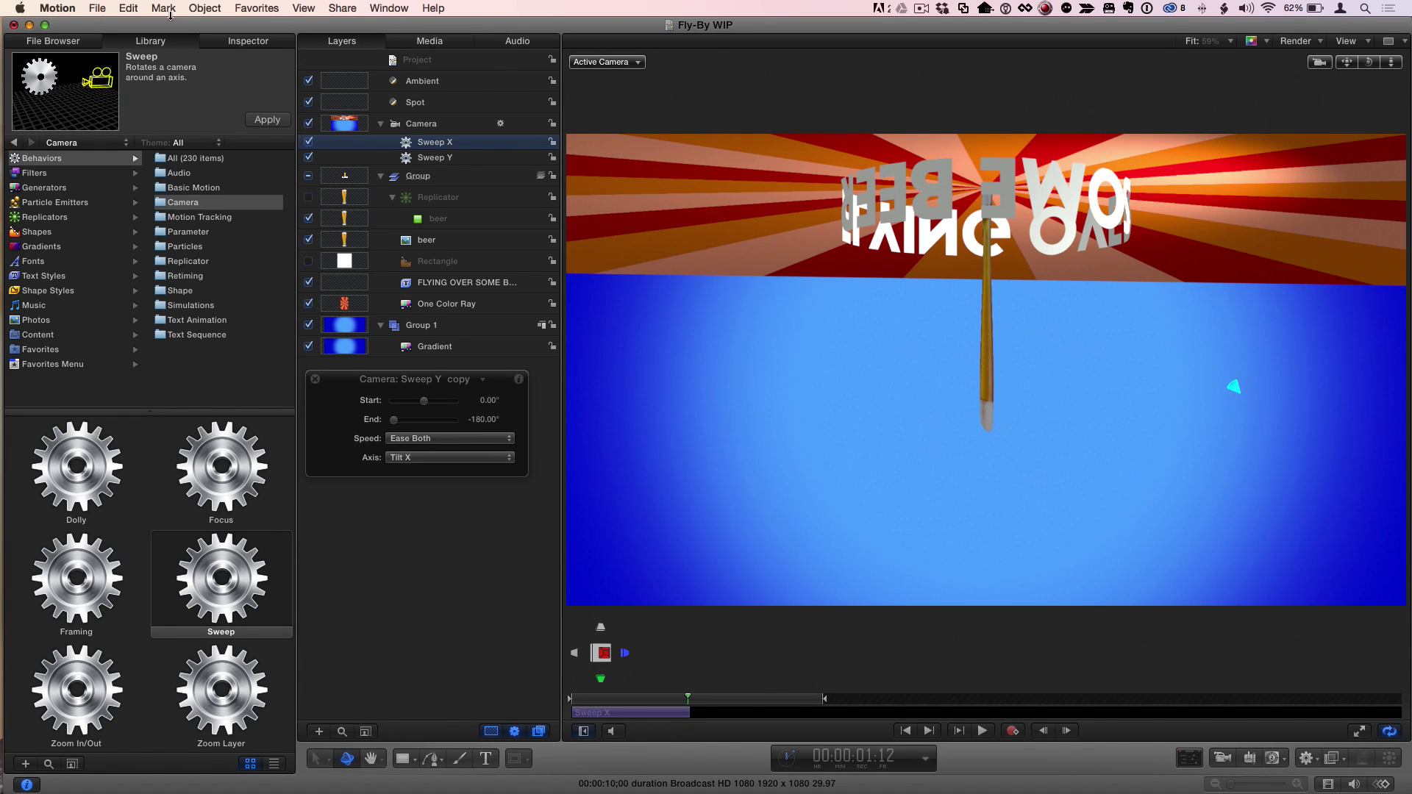
# Set Sweep X's end angle to -90° in the Behaviors Inspector.
pyautogui.click(234, 43)
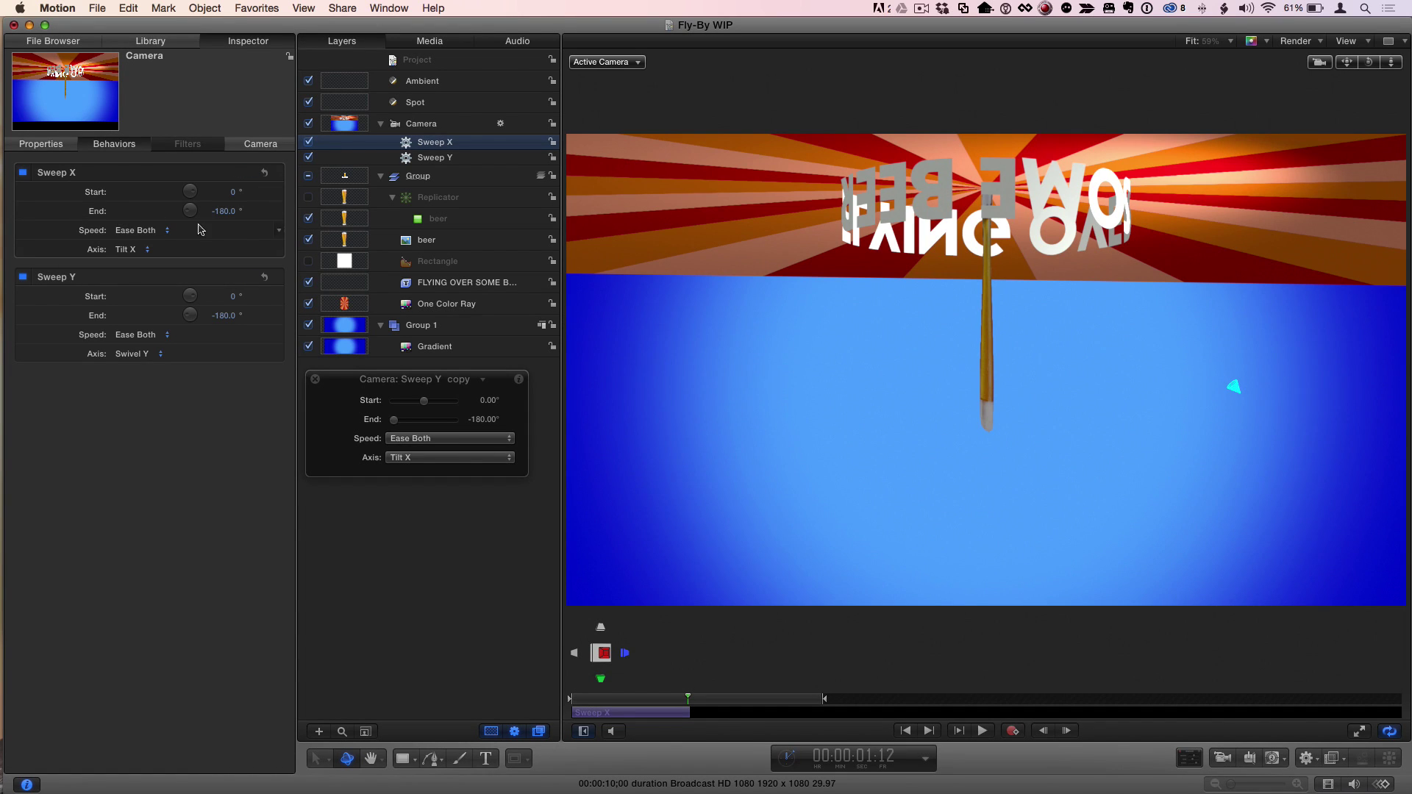
pyautogui.press('BackSpace')
pyautogui.press('Return')
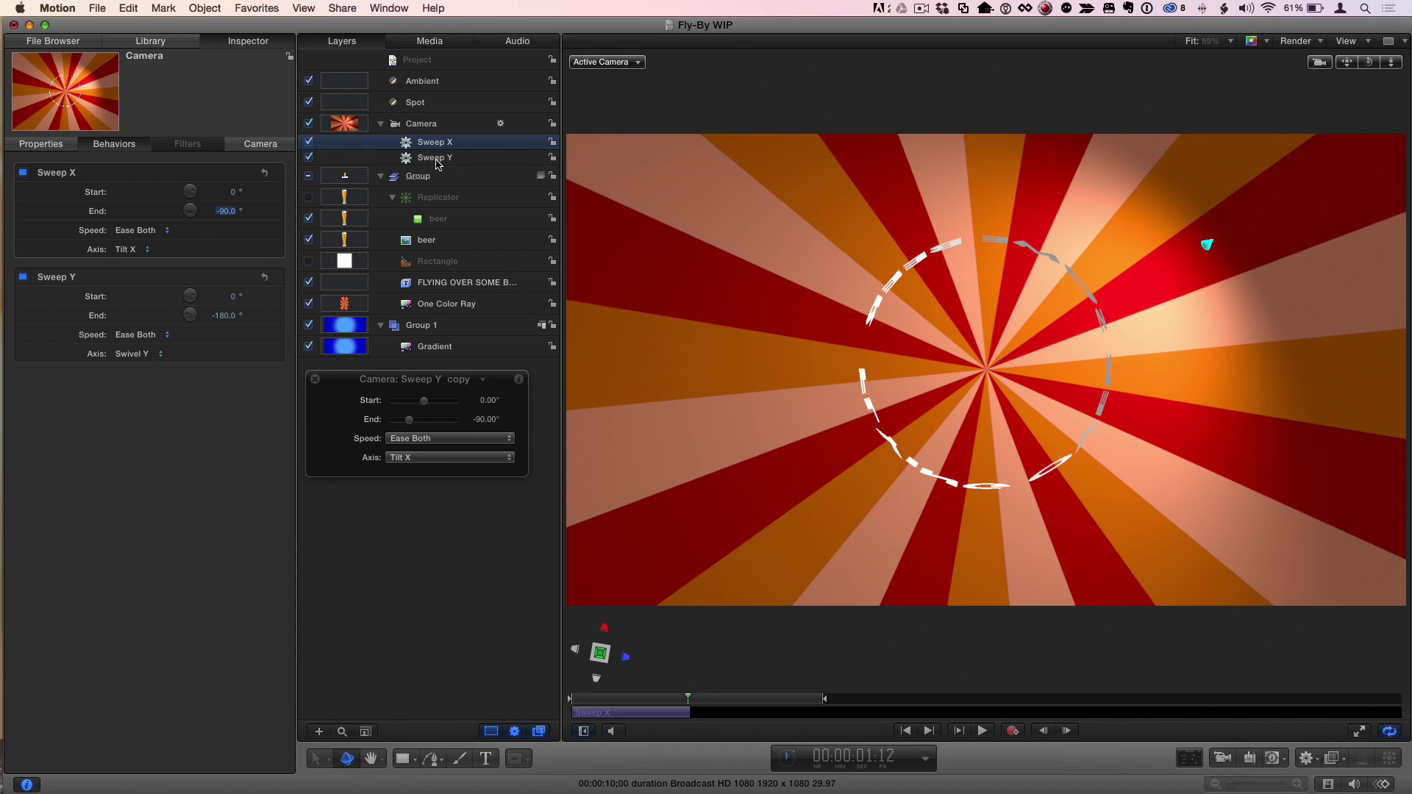
# Duplicate Sweep X and move the copy to start after the original, scrubbing to 00:00:02:20.
pyautogui.press('super+d')
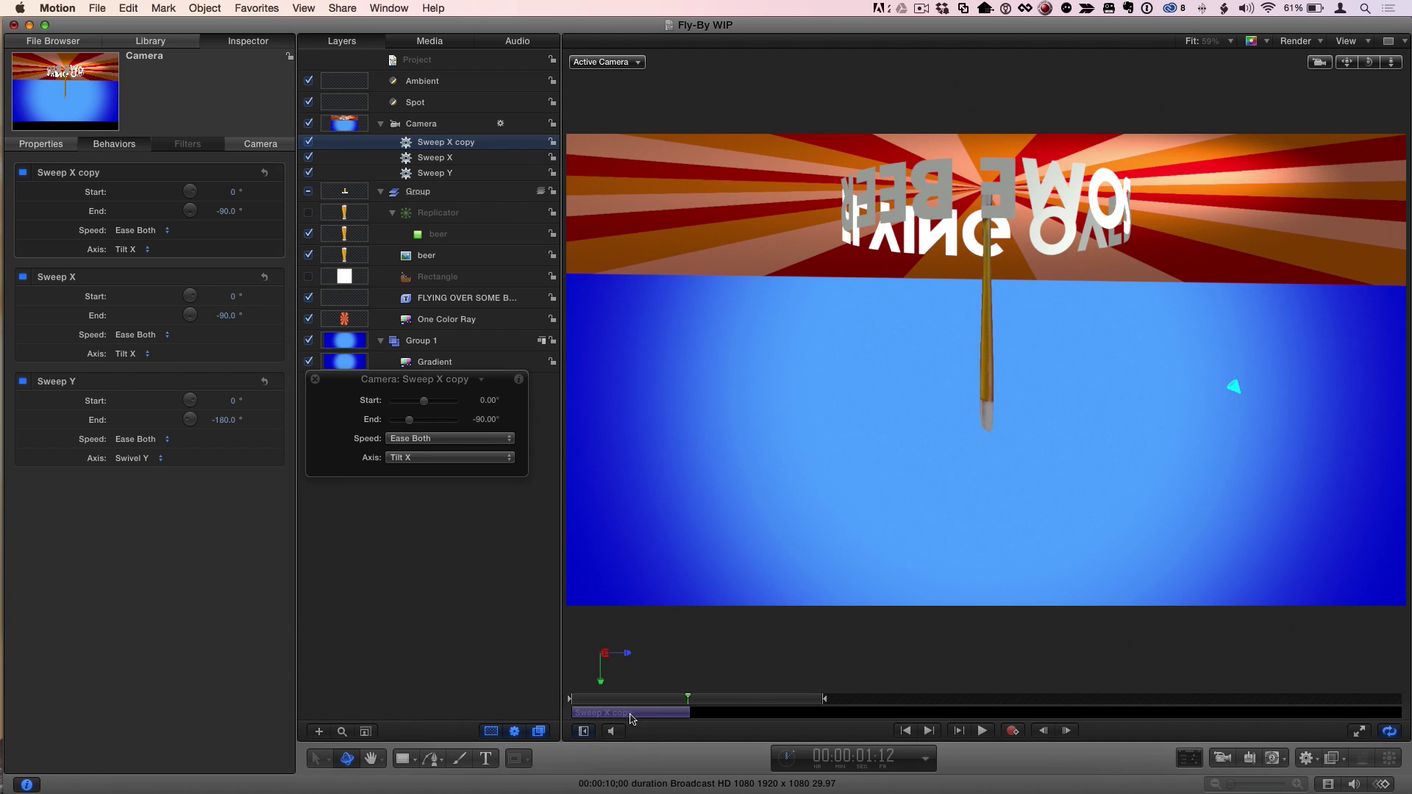
pyautogui.moveTo(633, 718); pyautogui.dragTo(709, 709)
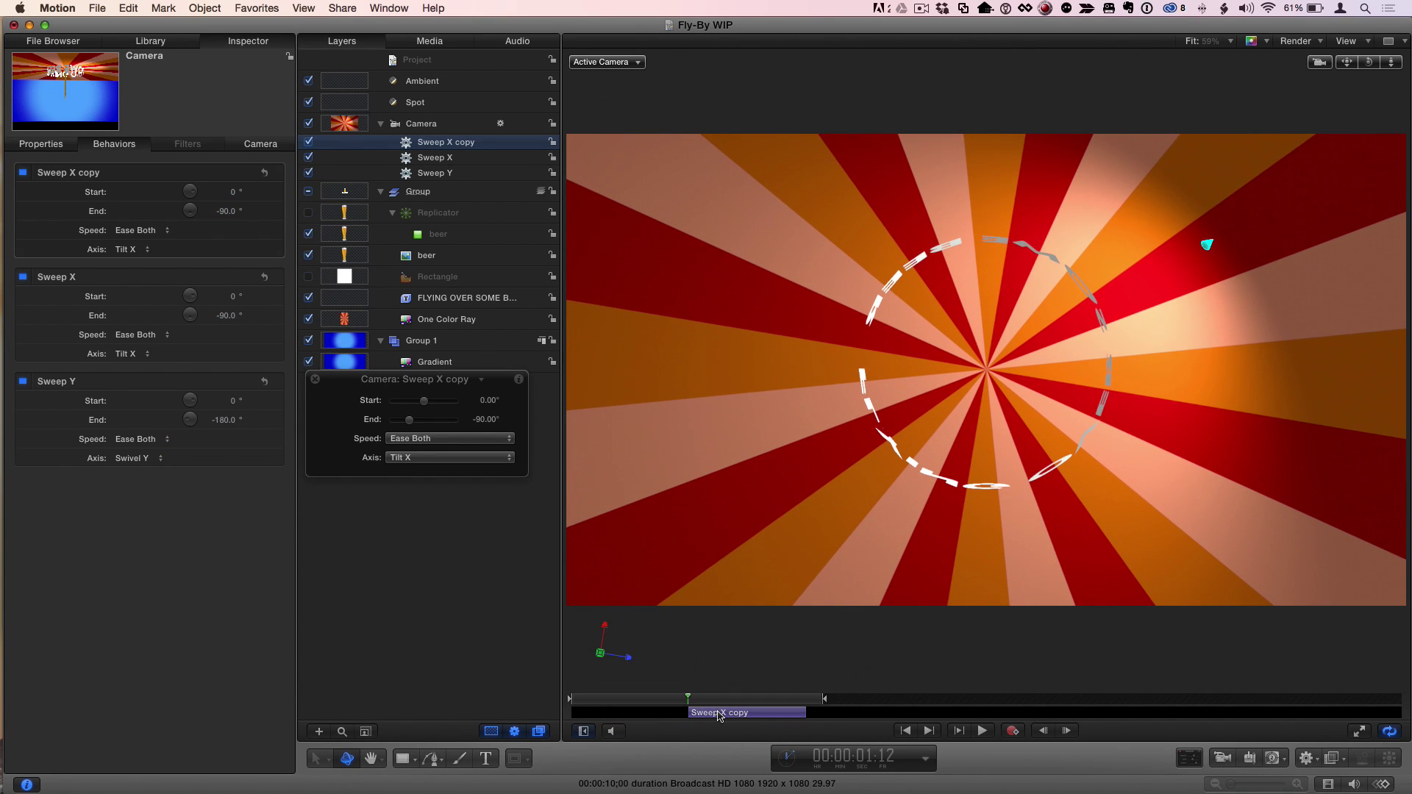
pyautogui.press('super+7')
pyautogui.moveTo(748, 663); pyautogui.dragTo(751, 666)
pyautogui.moveTo(691, 566); pyautogui.dragTo(786, 571)
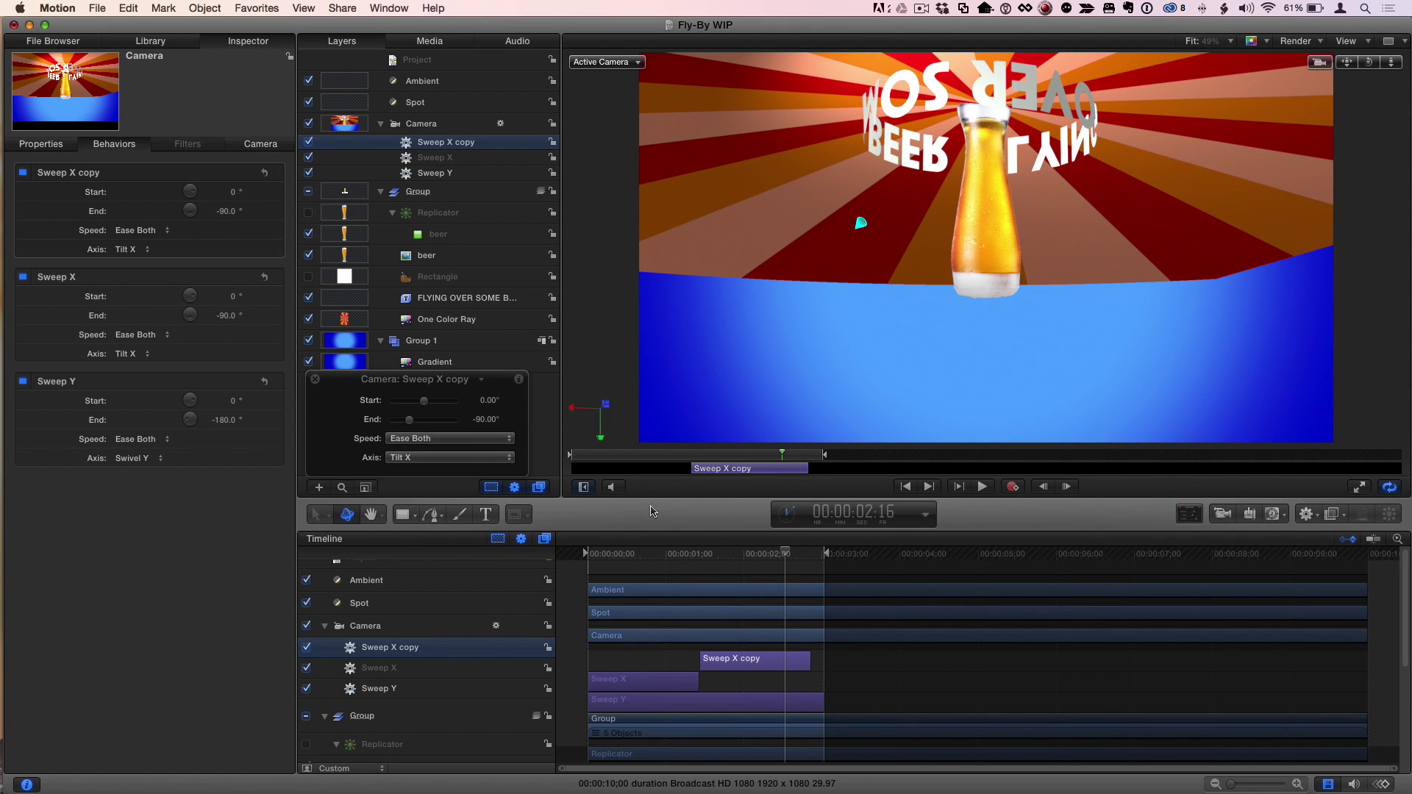
pyautogui.moveTo(785, 555); pyautogui.dragTo(795, 555)
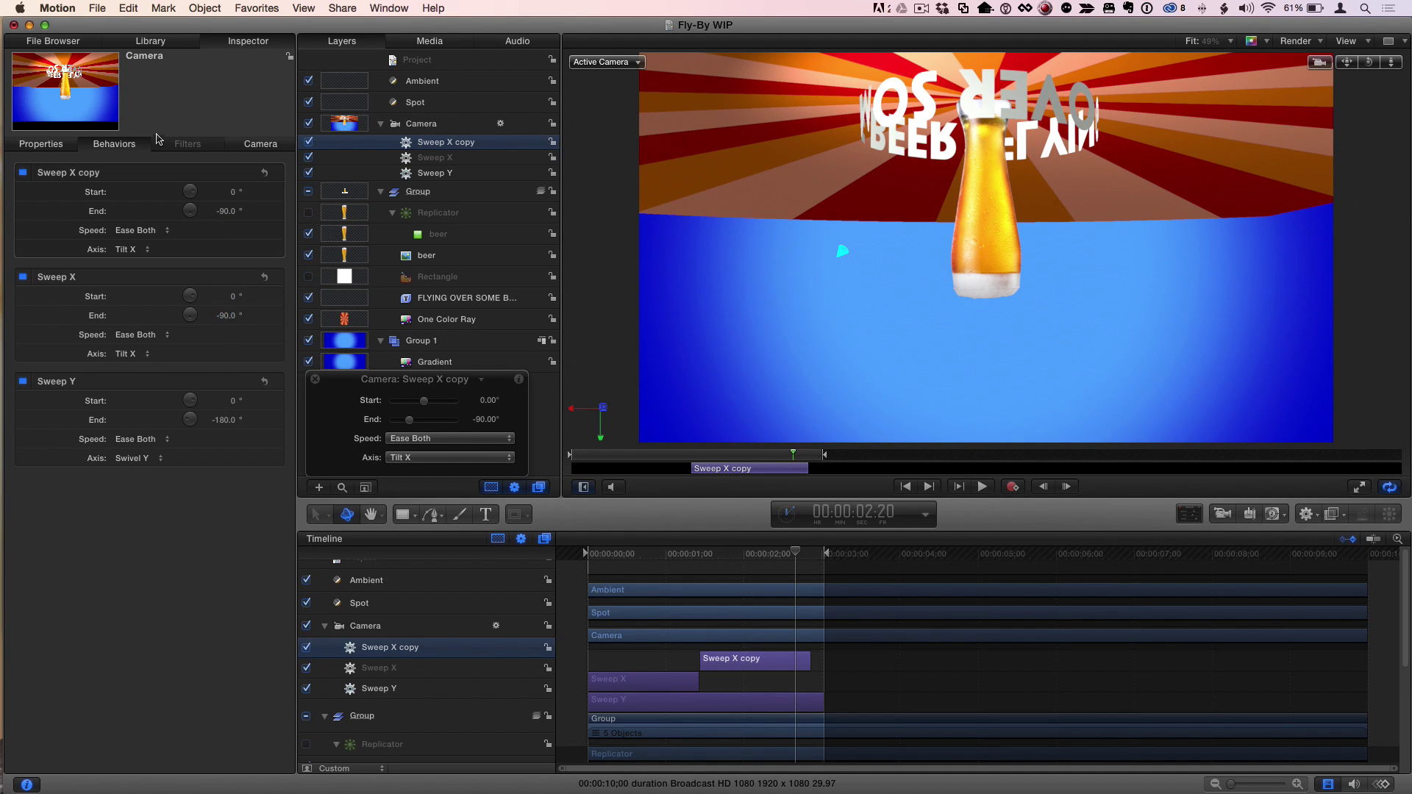
# Set the Sweep X copy's End angle to 90° and return to the first frame.
pyautogui.click(225, 211)
pyautogui.write('9')
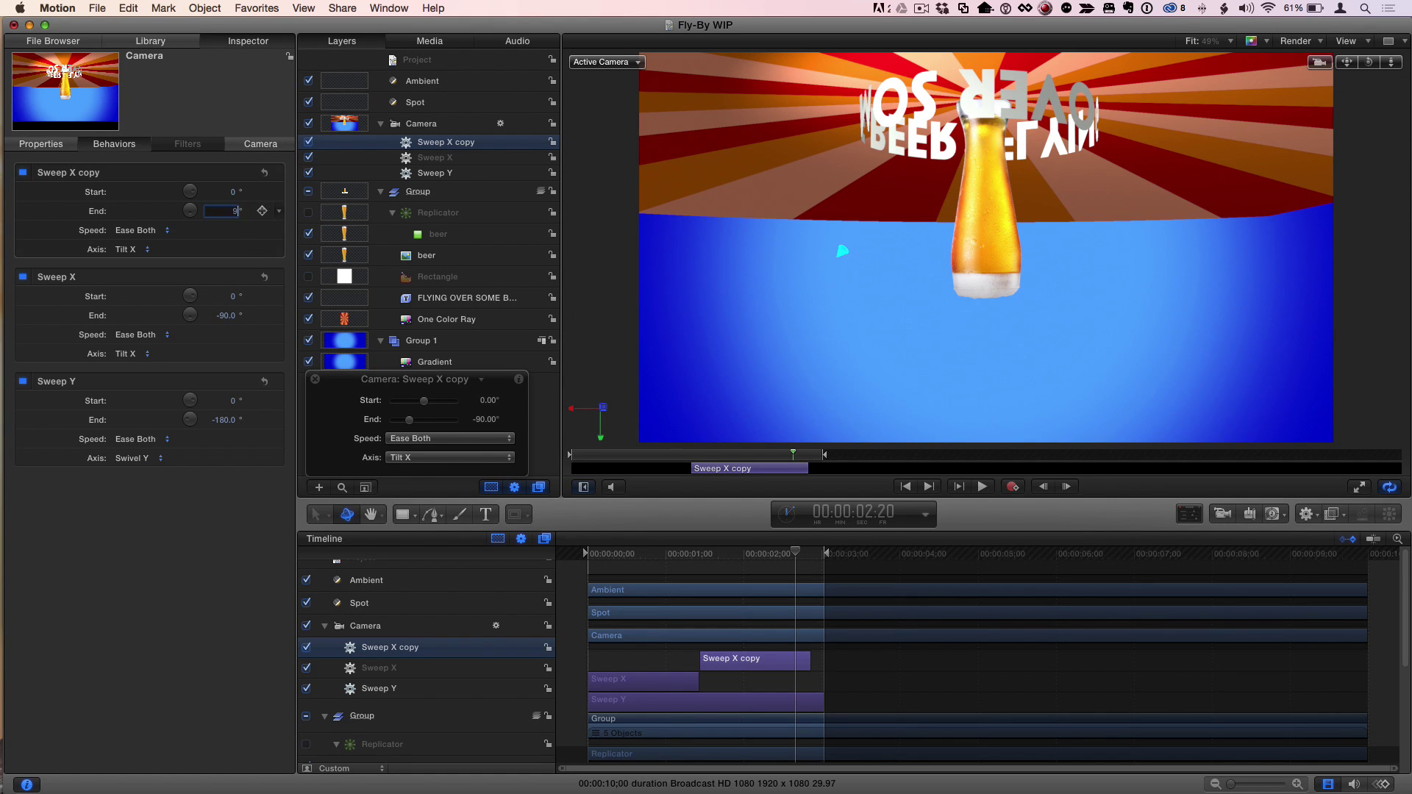
pyautogui.press('Return')
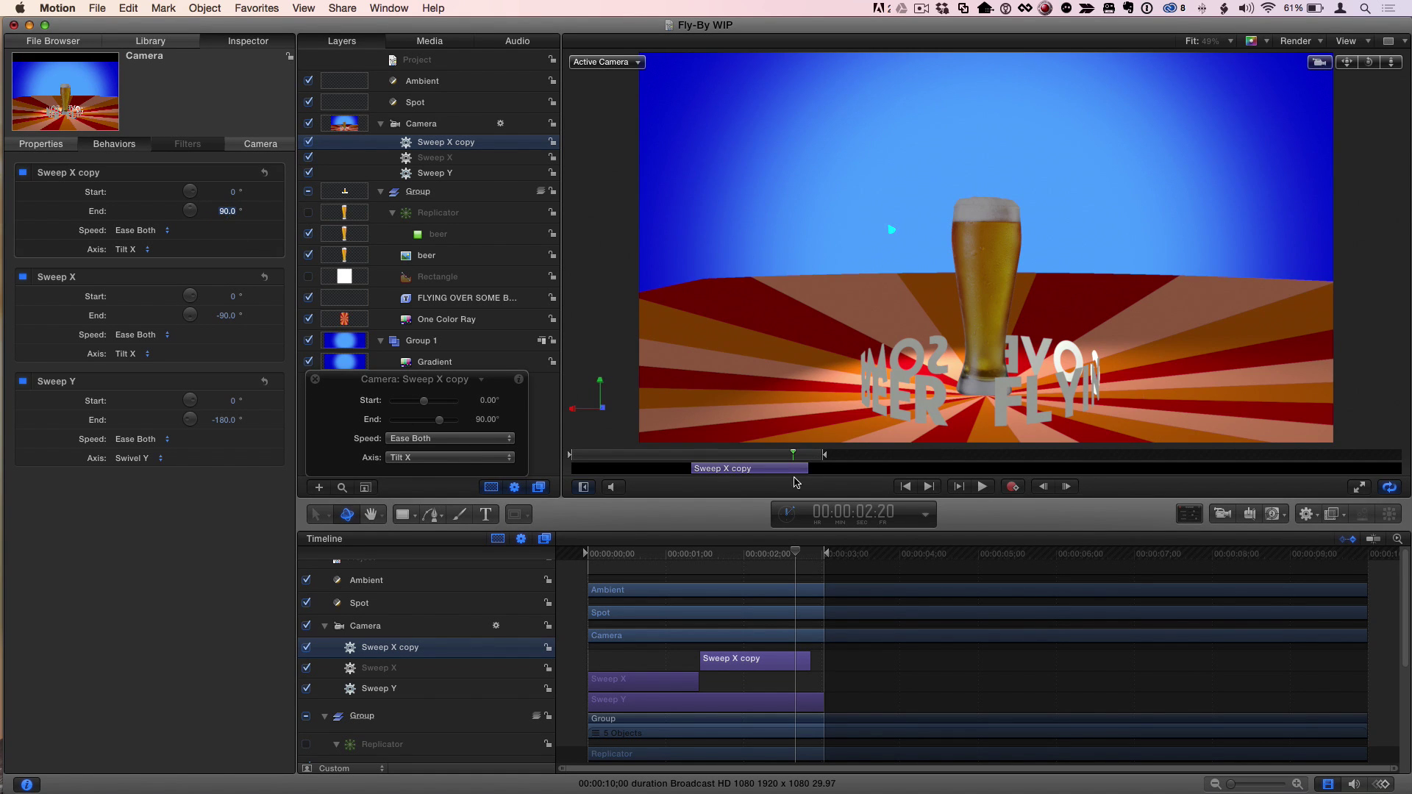
pyautogui.press('Home')
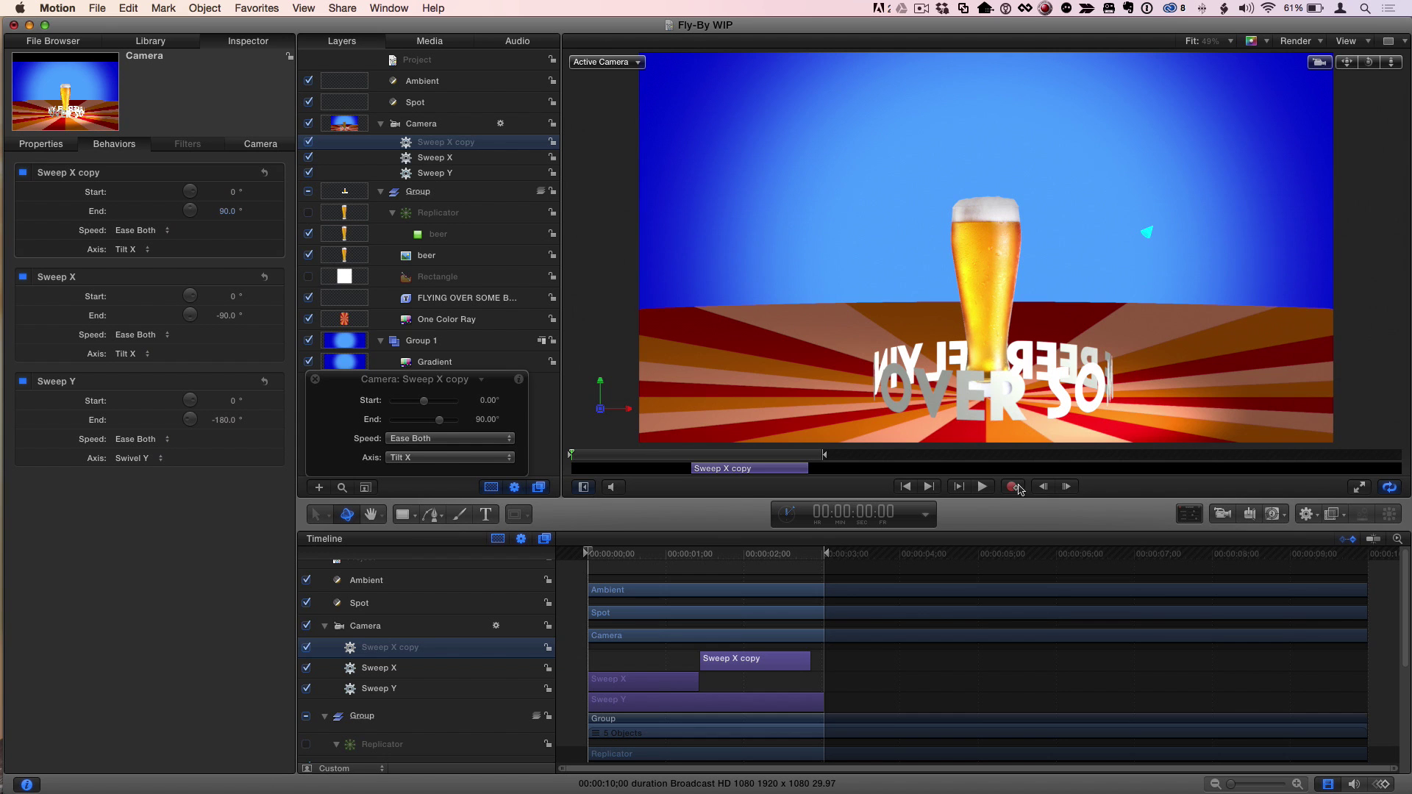
pyautogui.click(982, 486)
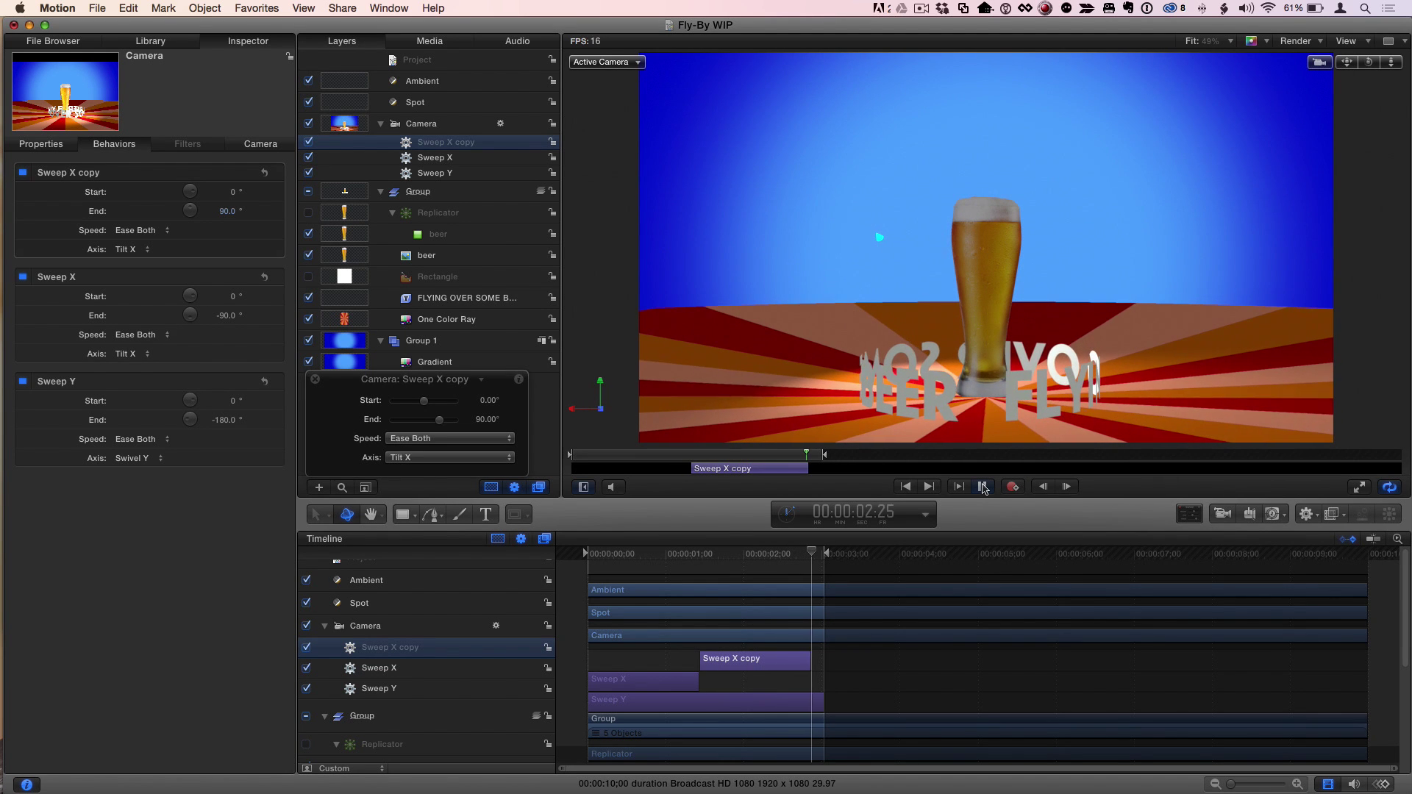
pyautogui.click(982, 486)
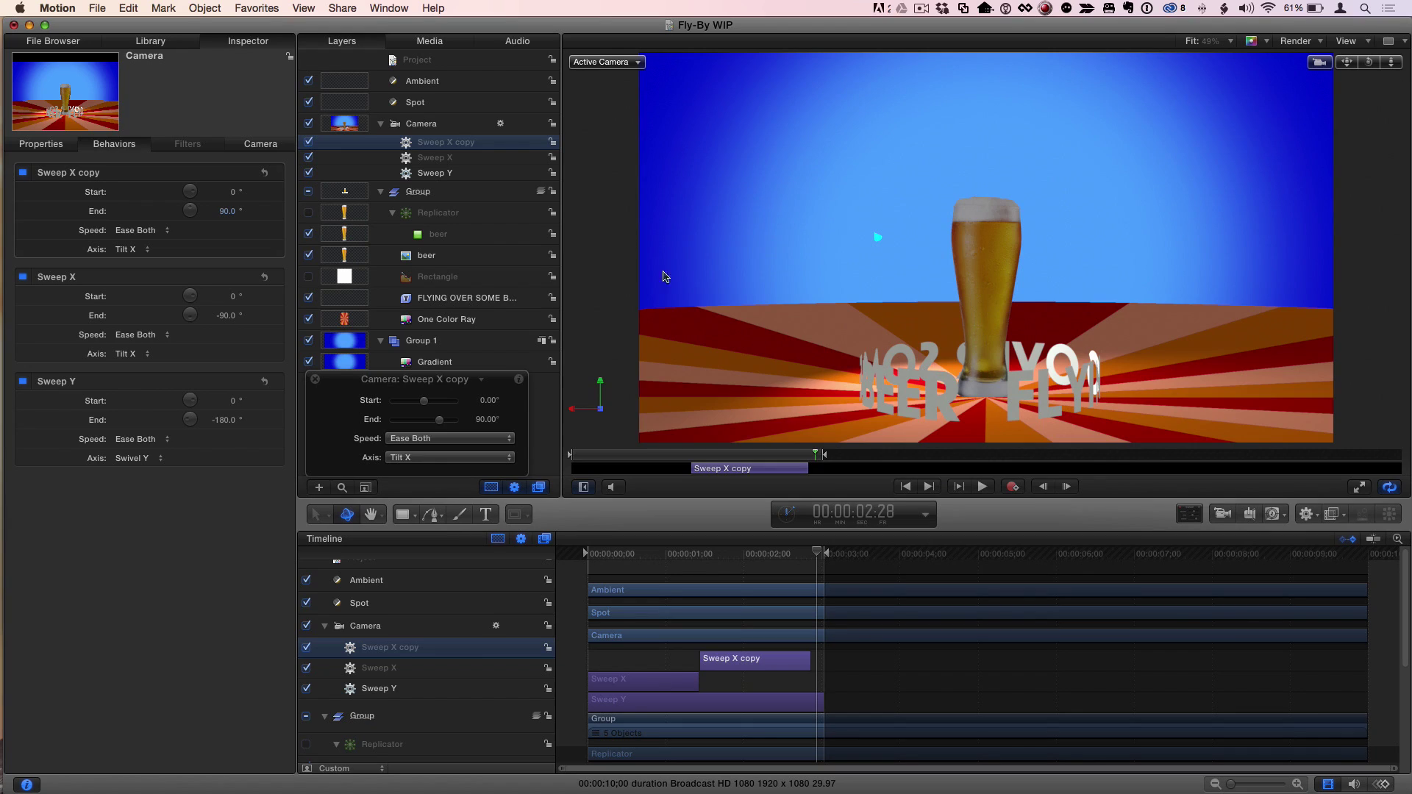
# Select the Camera layer, preview its move in Perspective view, and go back to the start.
pyautogui.click(453, 123)
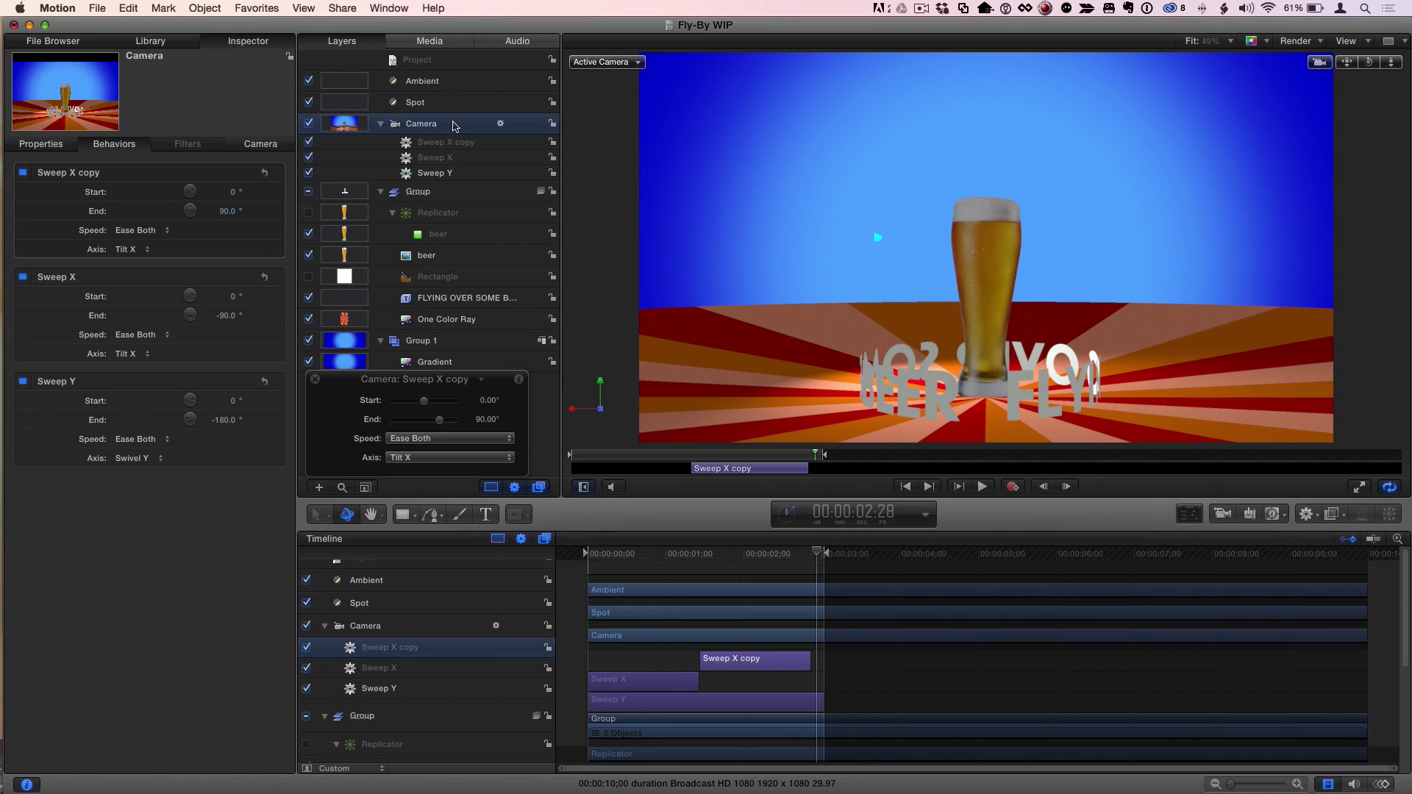
pyautogui.hotkey('ctrl', 'p')
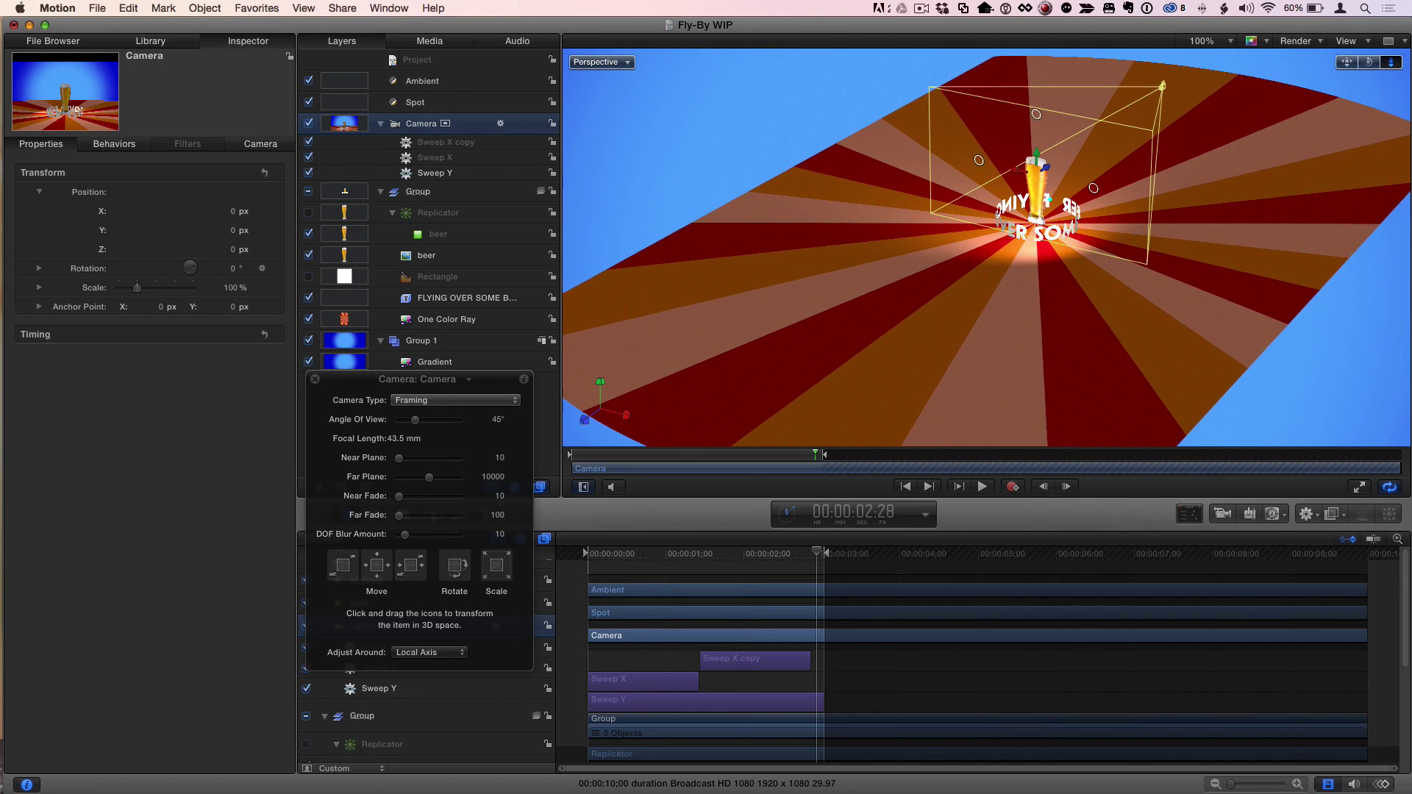
pyautogui.moveTo(609, 457); pyautogui.dragTo(809, 482)
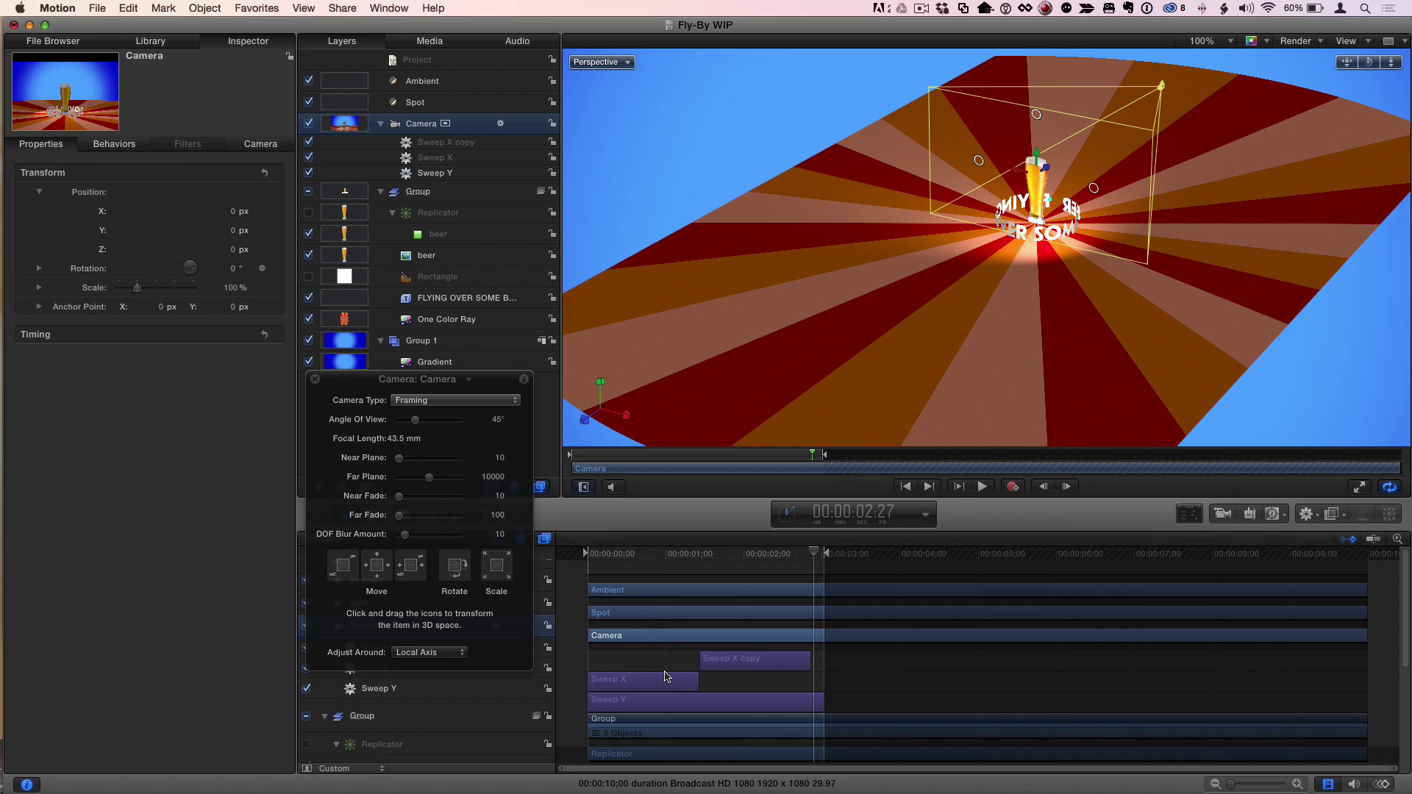
pyautogui.click(905, 487)
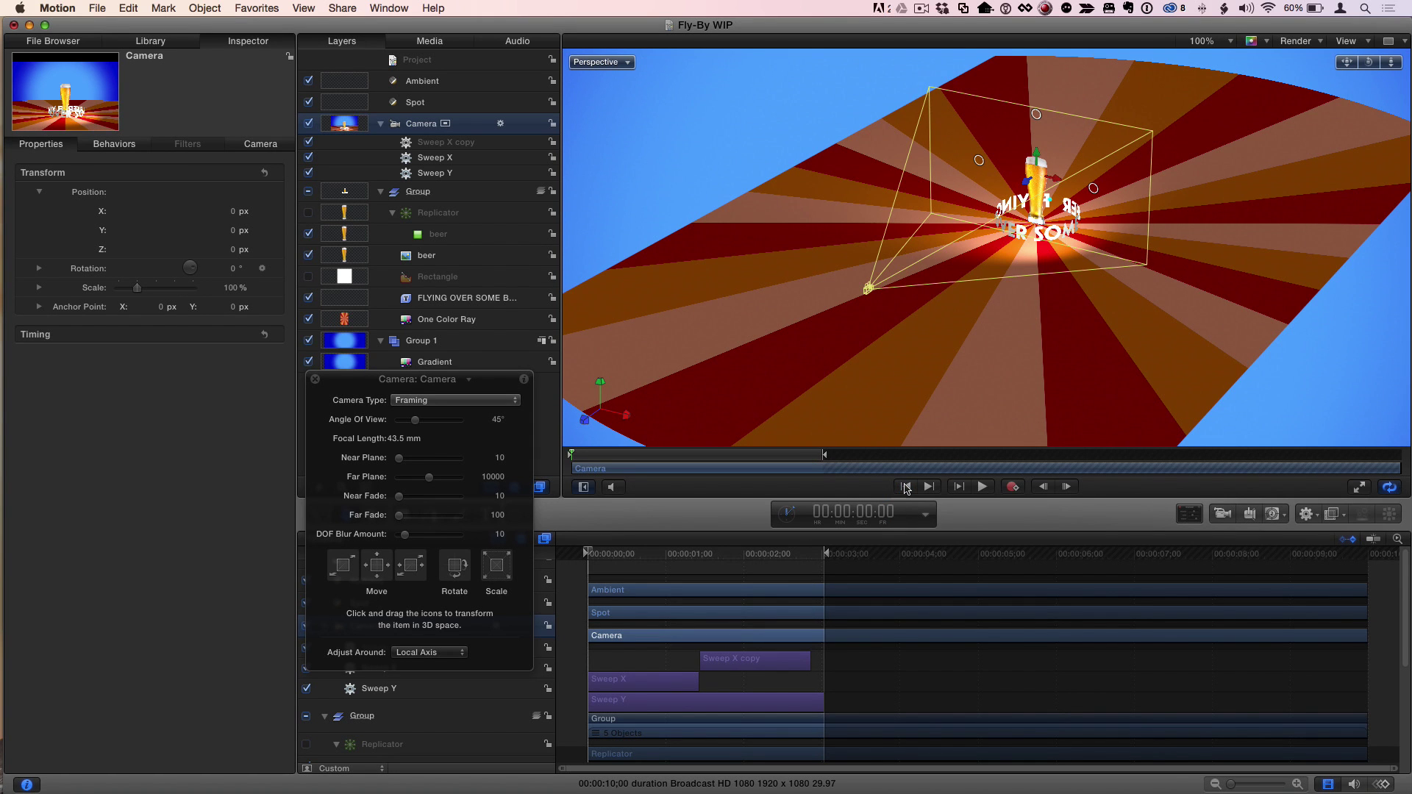
# Review the fly-over through the Active Camera, then select the Ambient light (intensity 36.72%).
pyautogui.hotkey('ctrl', 'a')
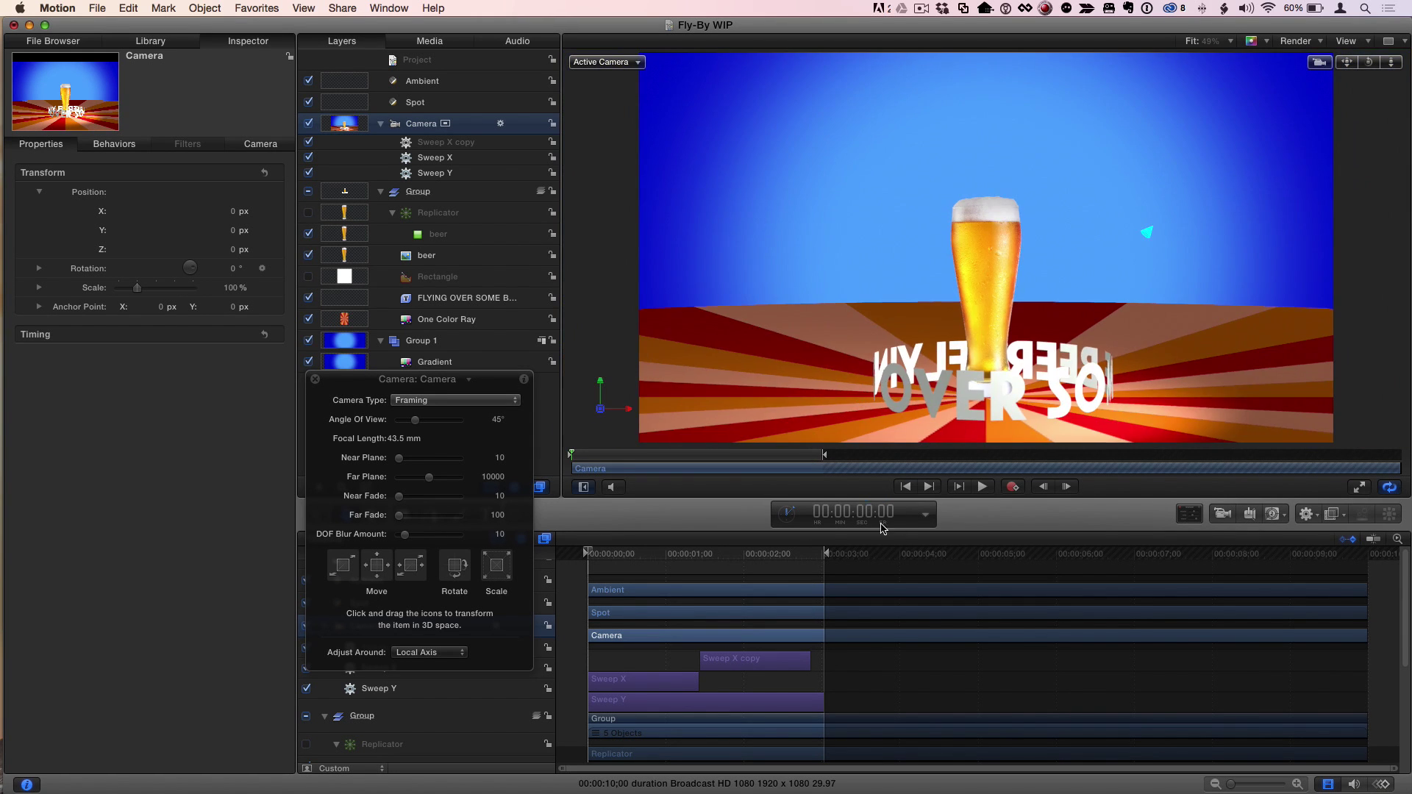
pyautogui.click(646, 462)
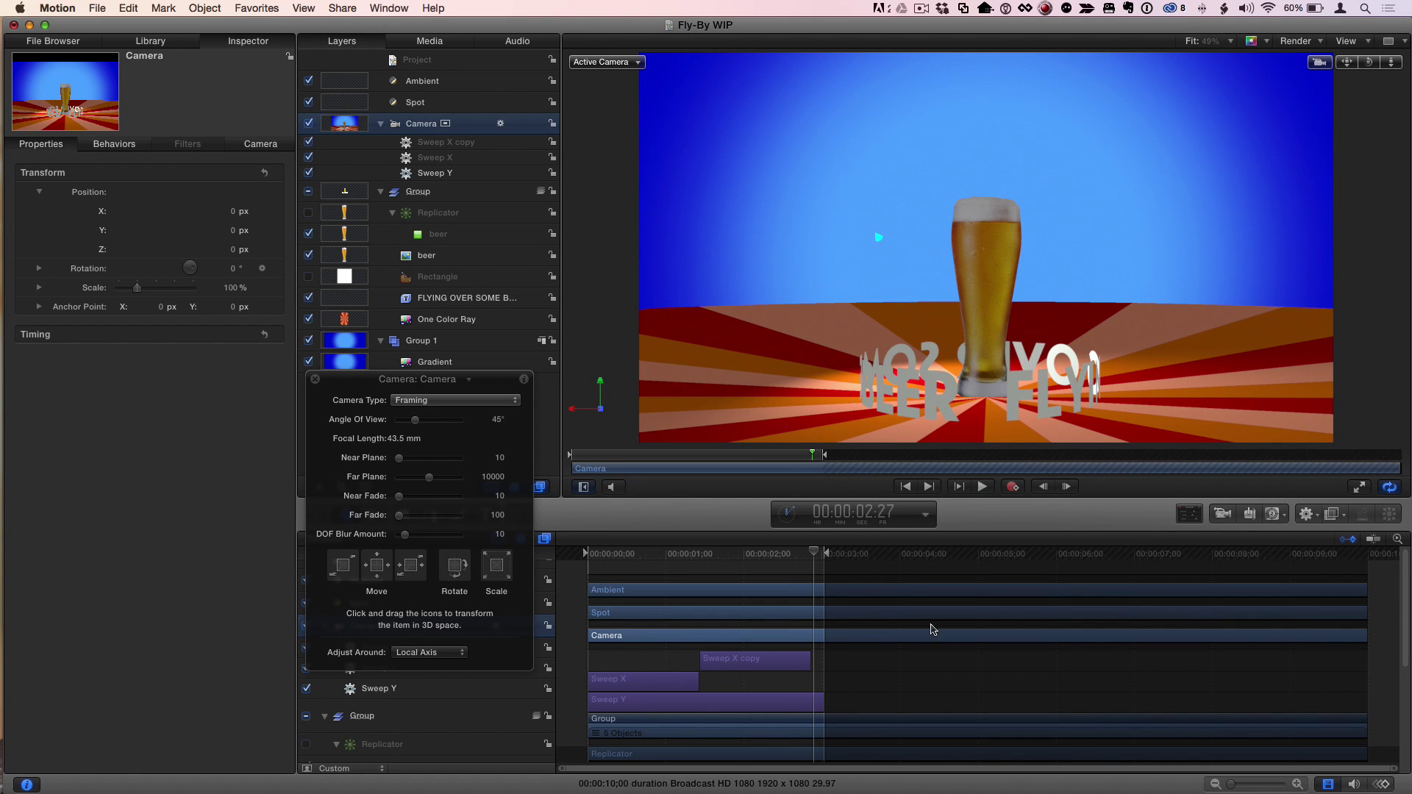
pyautogui.moveTo(600, 462); pyautogui.dragTo(571, 457)
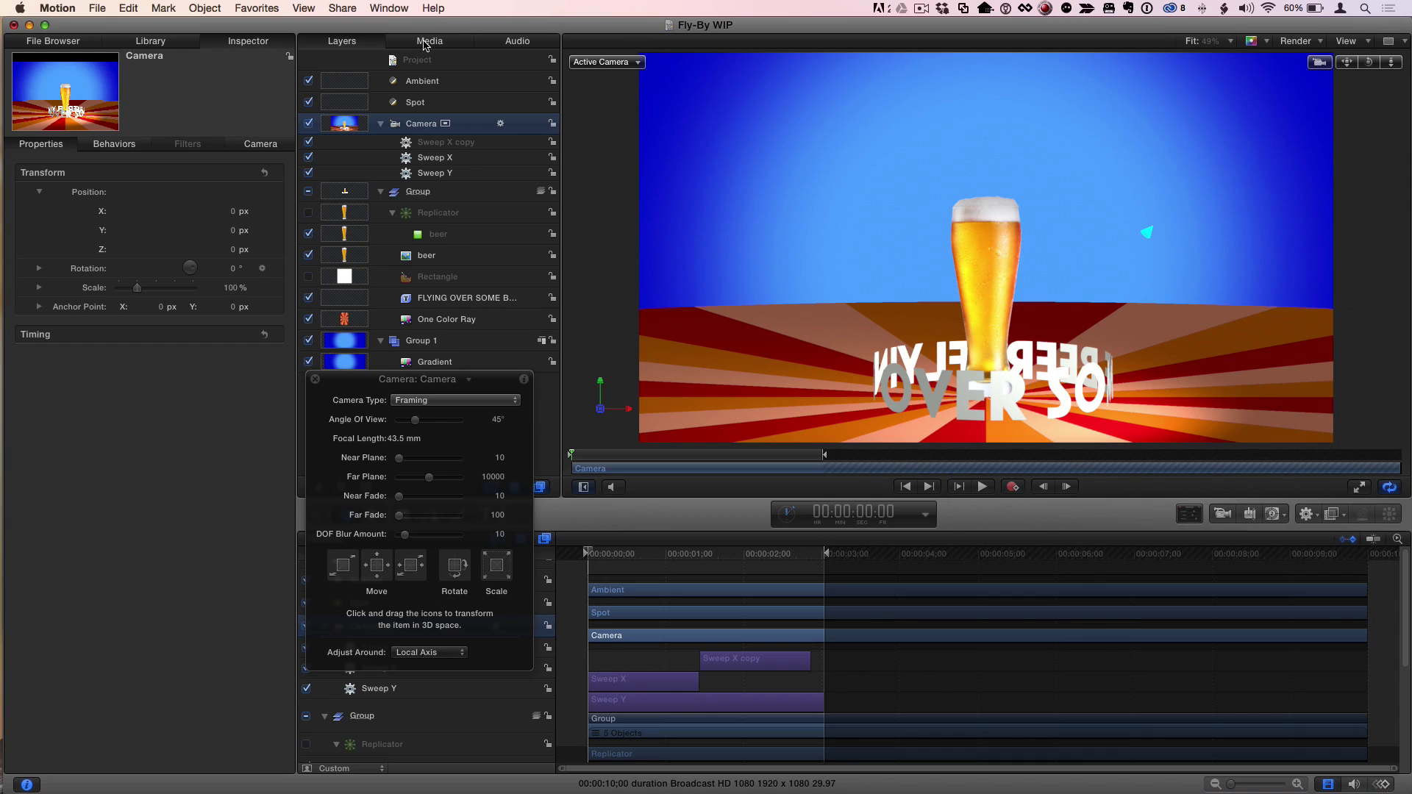
pyautogui.click(434, 82)
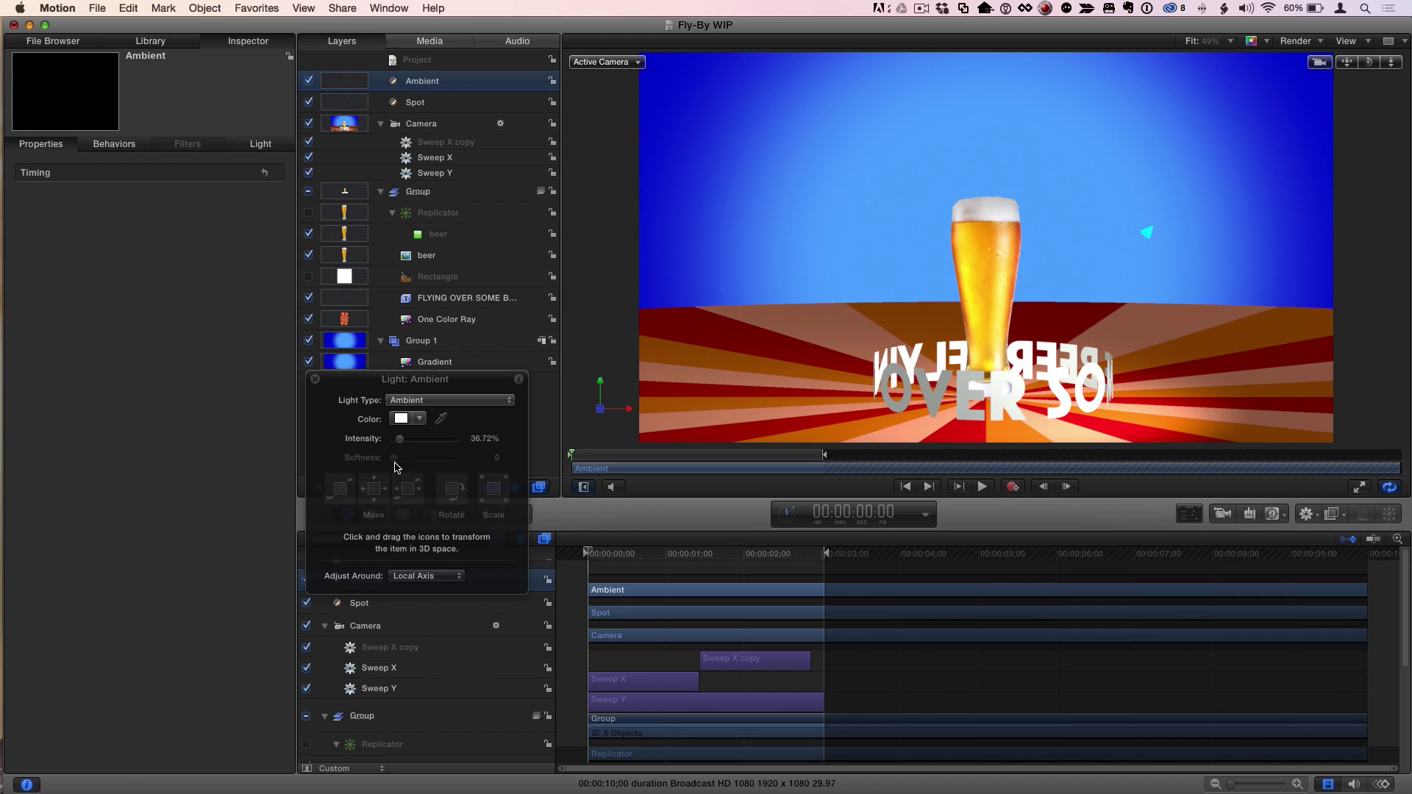
# Select the Spot light layer to display its settings.
pyautogui.click(436, 104)
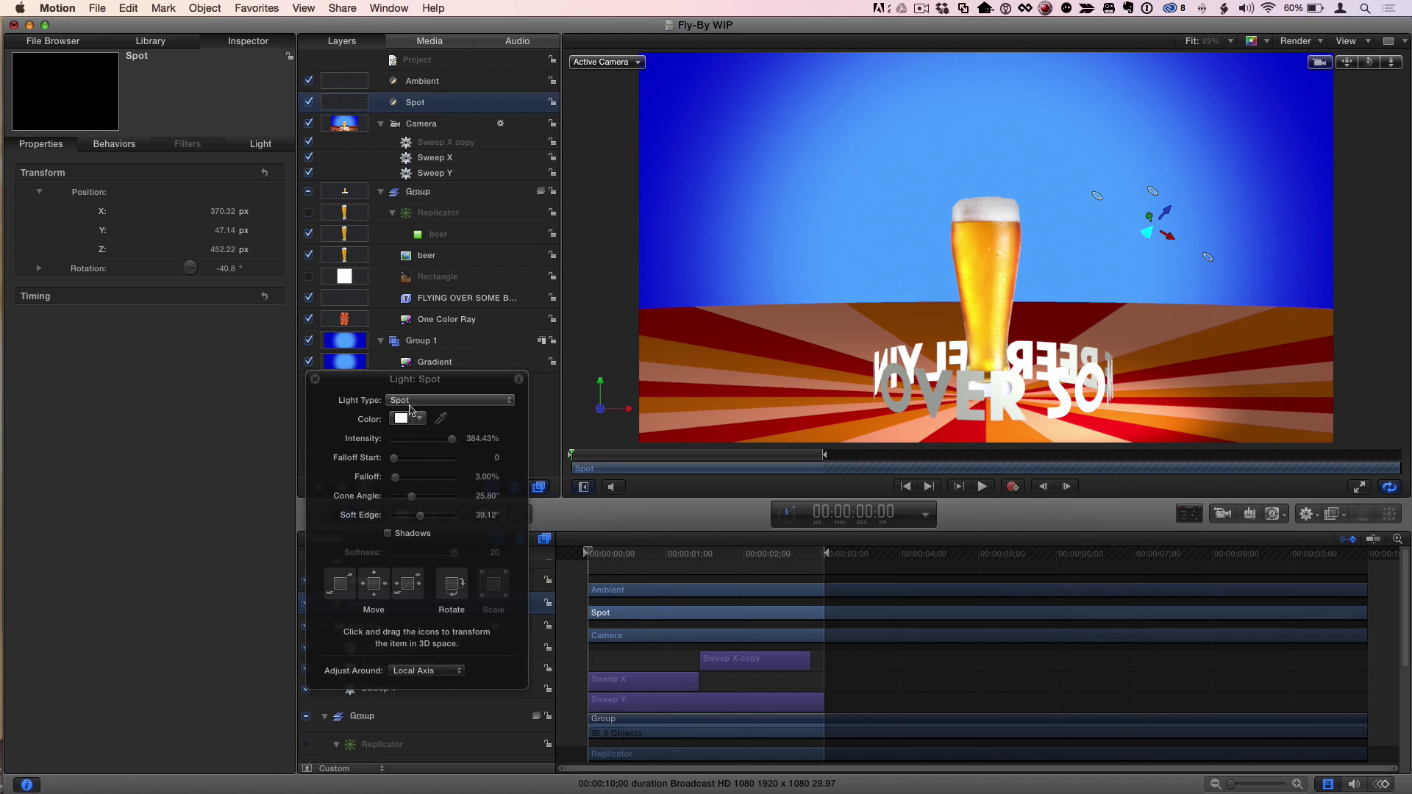